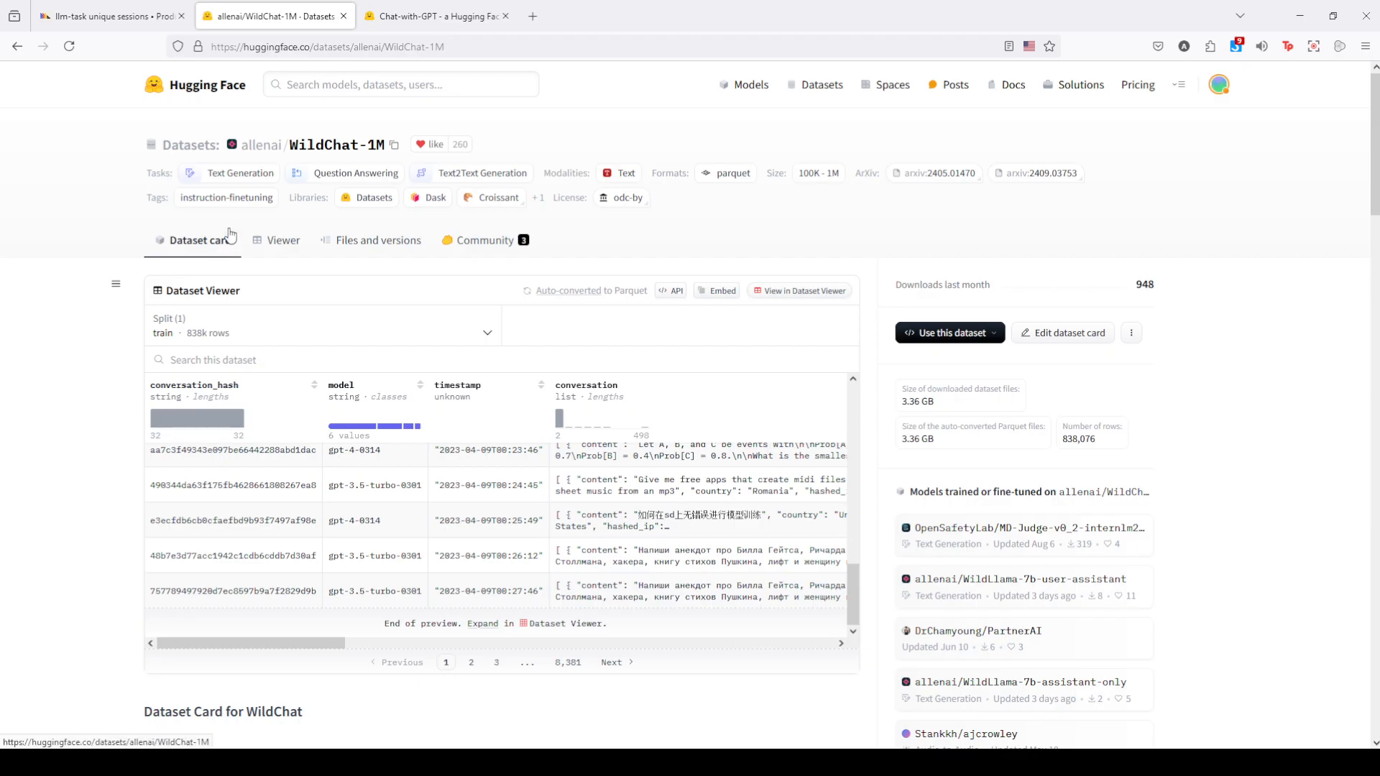
- Check the ChatGPT space page and return to the llm-task insight to examine its monthly unique sessions chart and settings
{"action": "left_click", "coordinate": [407, 17]}
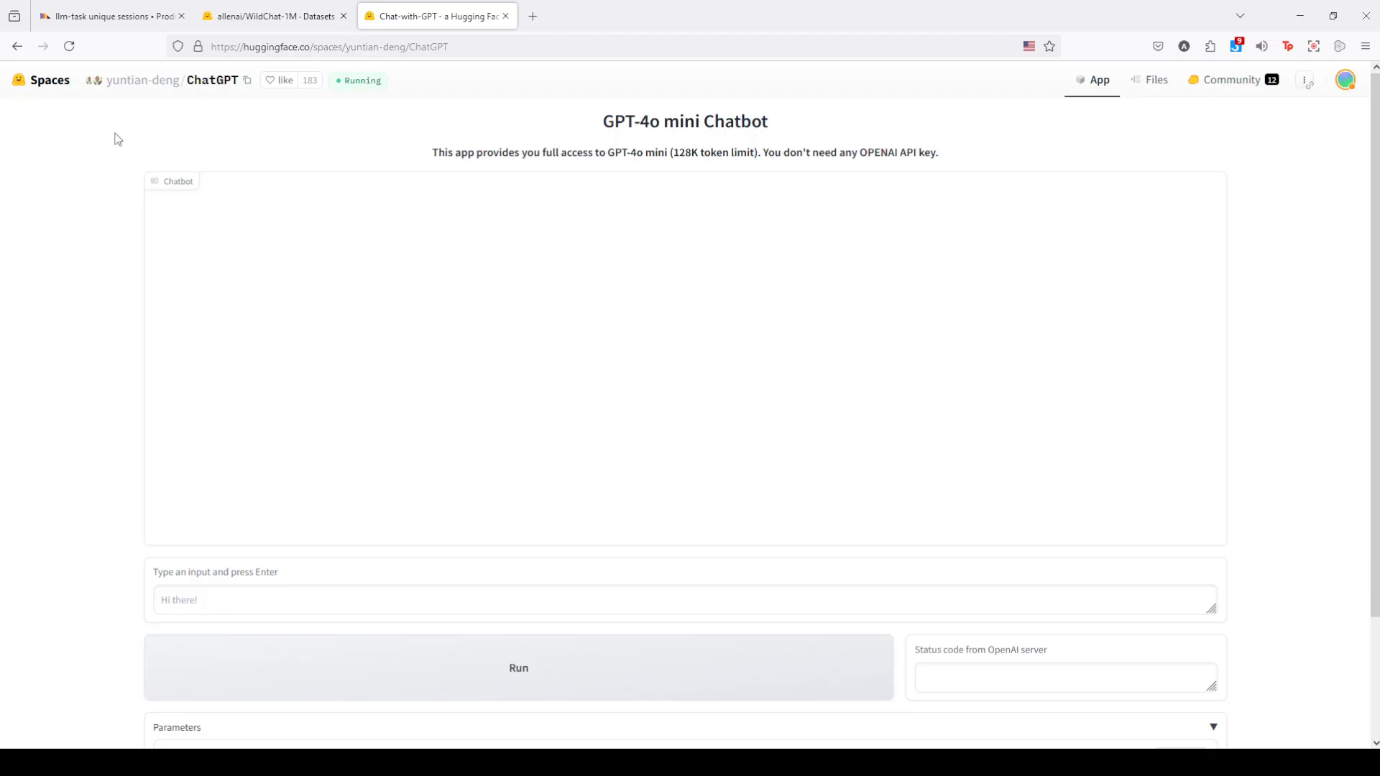
{"action": "left_click", "coordinate": [119, 26]}
{"action": "scroll", "coordinate": [326, 467], "scroll_direction": "down", "scroll_amount": 2}
{"action": "scroll", "coordinate": [326, 468], "scroll_direction": "down", "scroll_amount": 2}
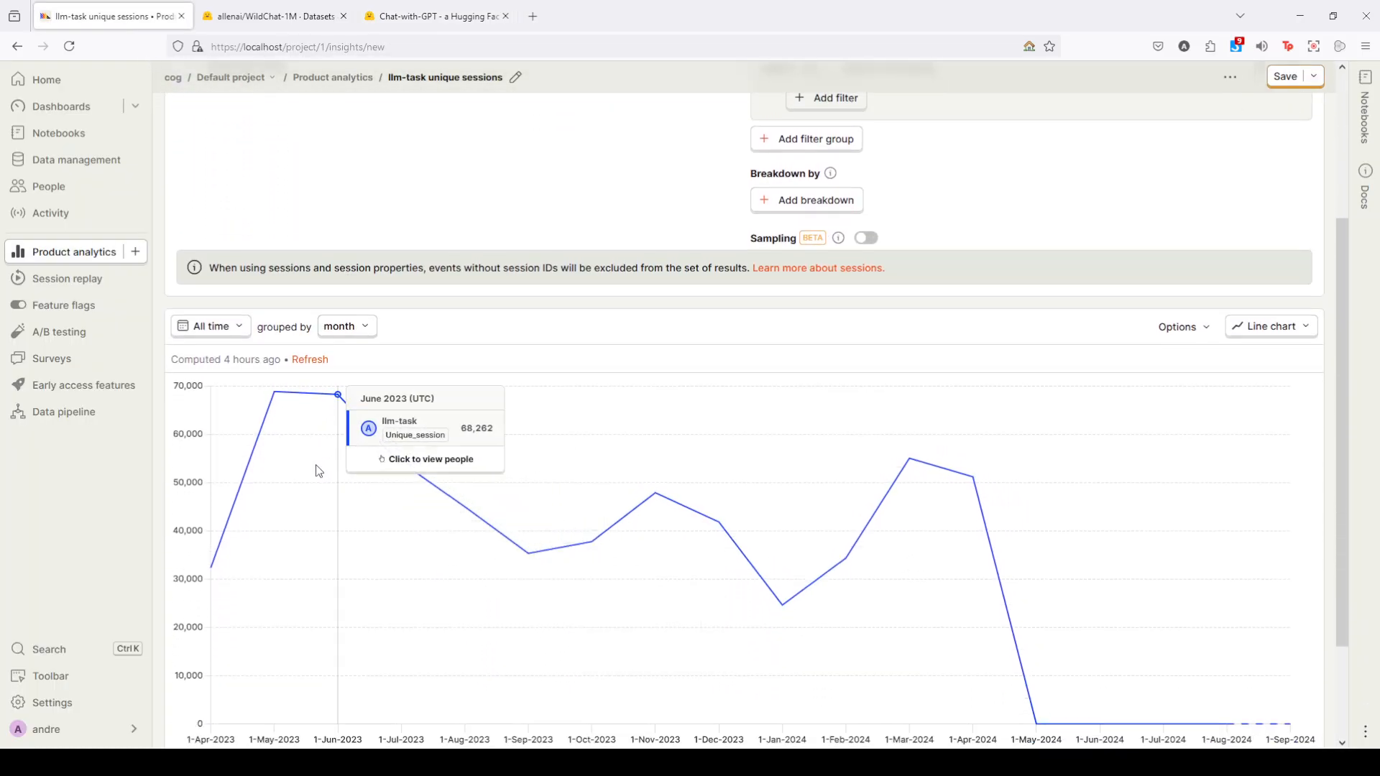
{"action": "mouse_move", "coordinate": [529, 532]}
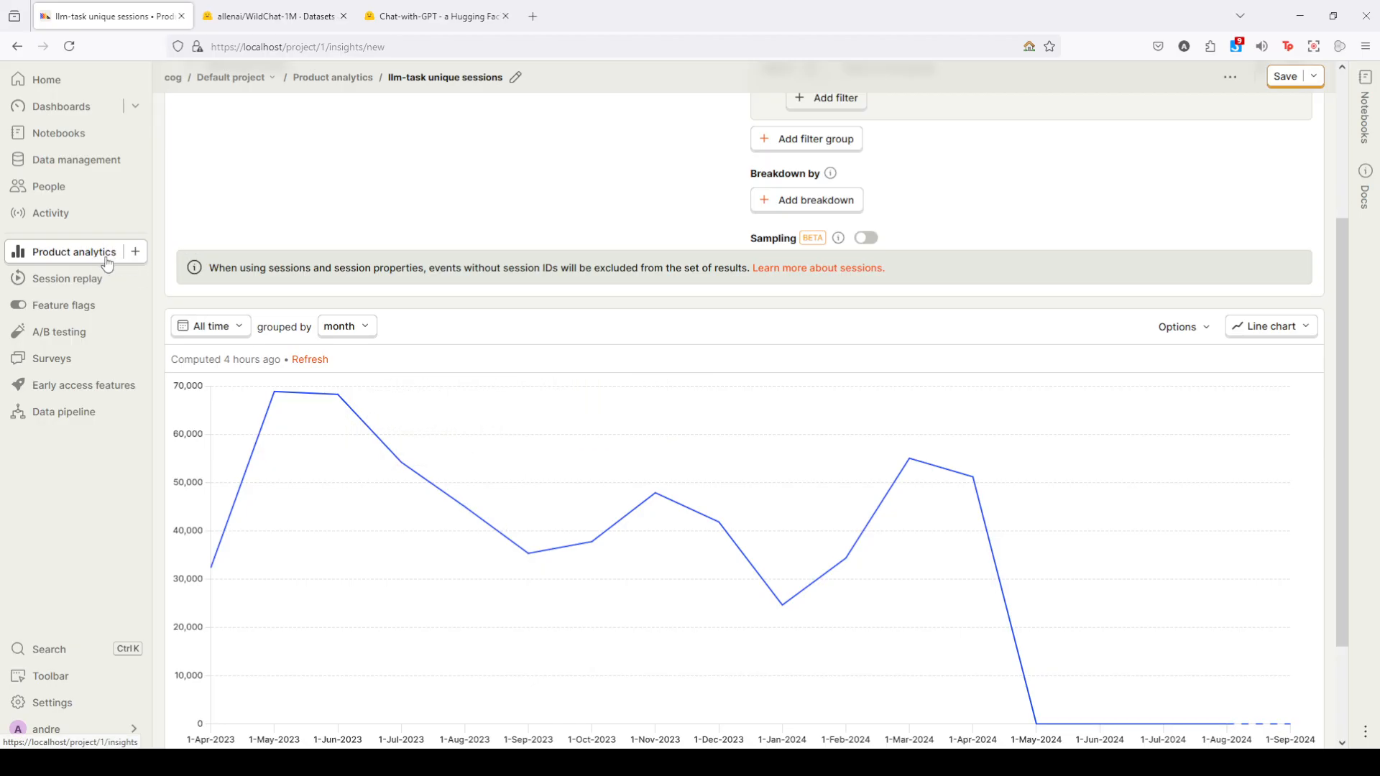
{"action": "scroll", "coordinate": [432, 417], "scroll_direction": "up", "scroll_amount": 4}
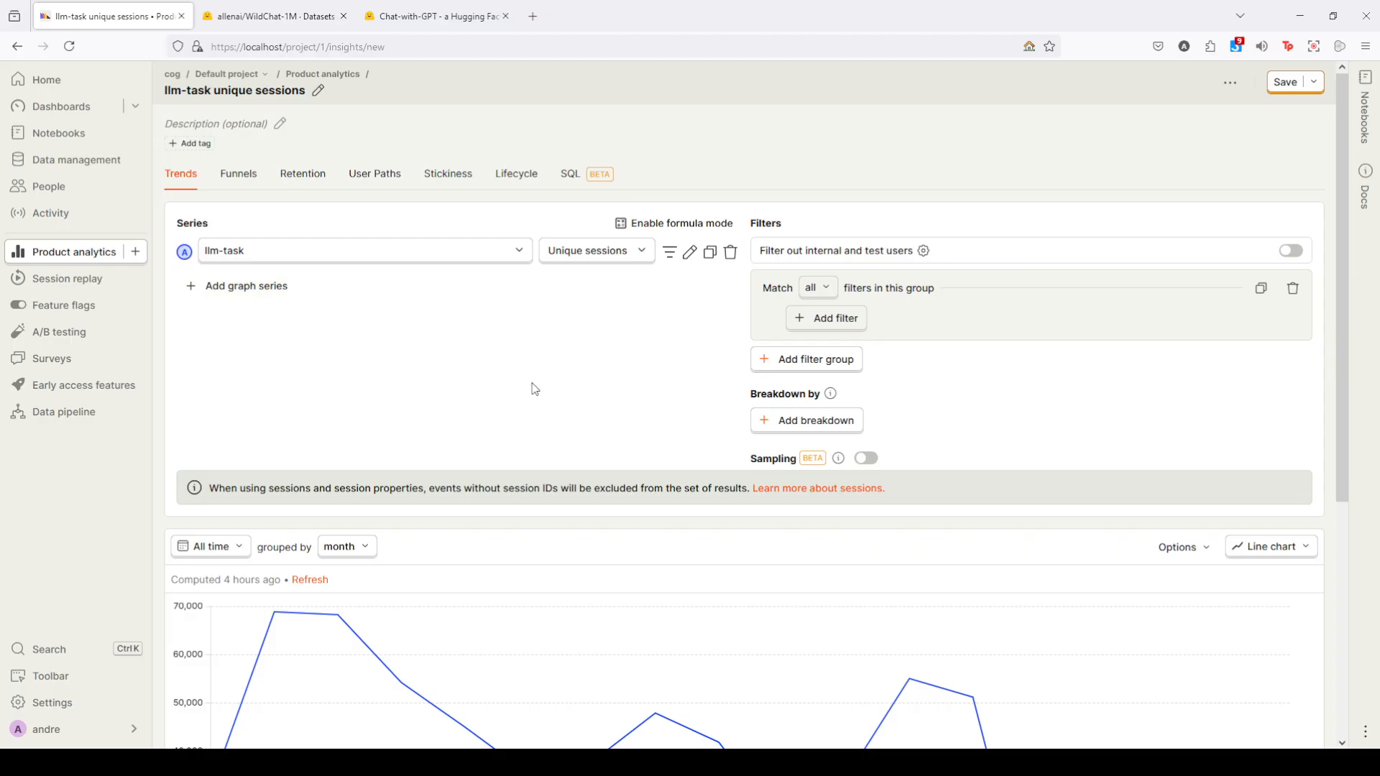
{"action": "scroll", "coordinate": [535, 389], "scroll_direction": "down", "scroll_amount": 3}
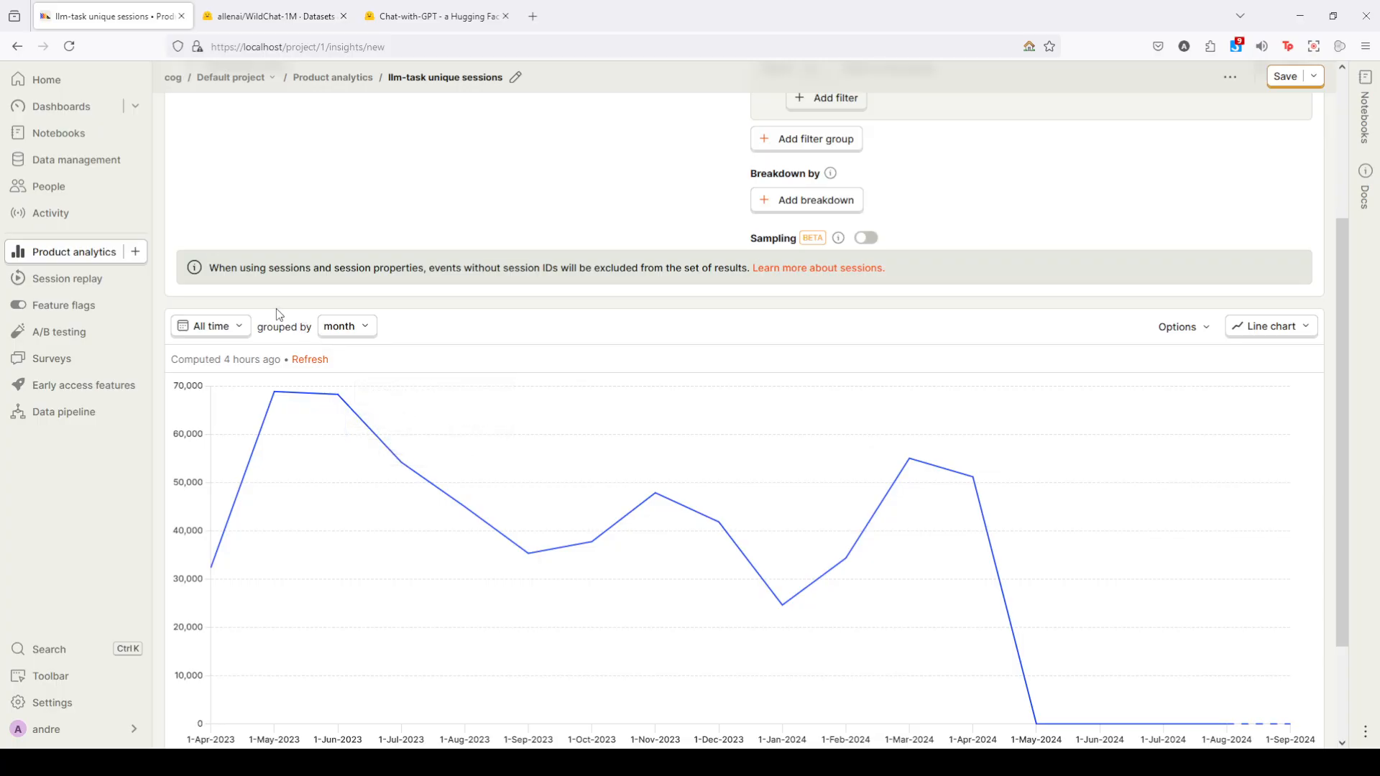
- Group the all-time llm-task unique sessions chart by day and inspect the daily dips and peaks
{"action": "left_click", "coordinate": [345, 327]}
{"action": "left_click", "coordinate": [350, 385]}
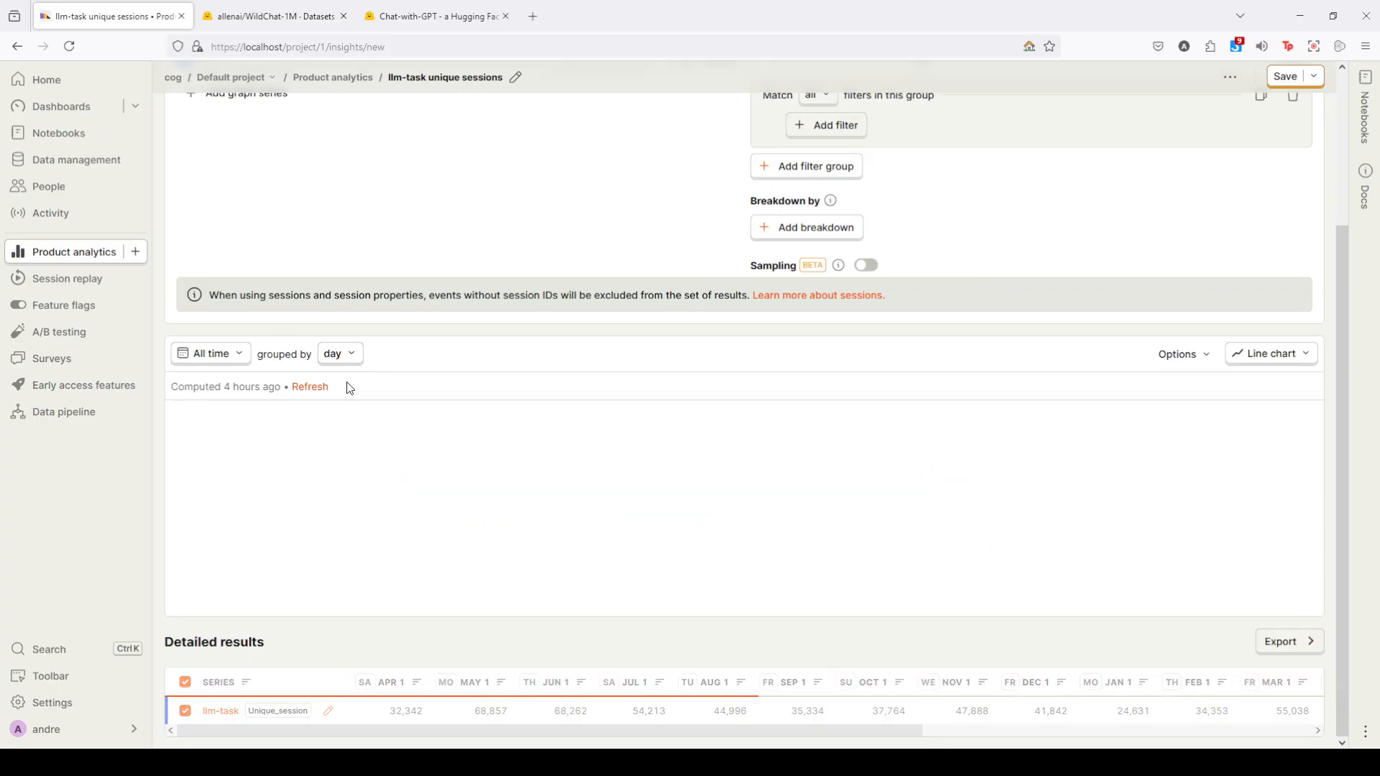
{"action": "scroll", "coordinate": [432, 482], "scroll_direction": "down", "scroll_amount": 1}
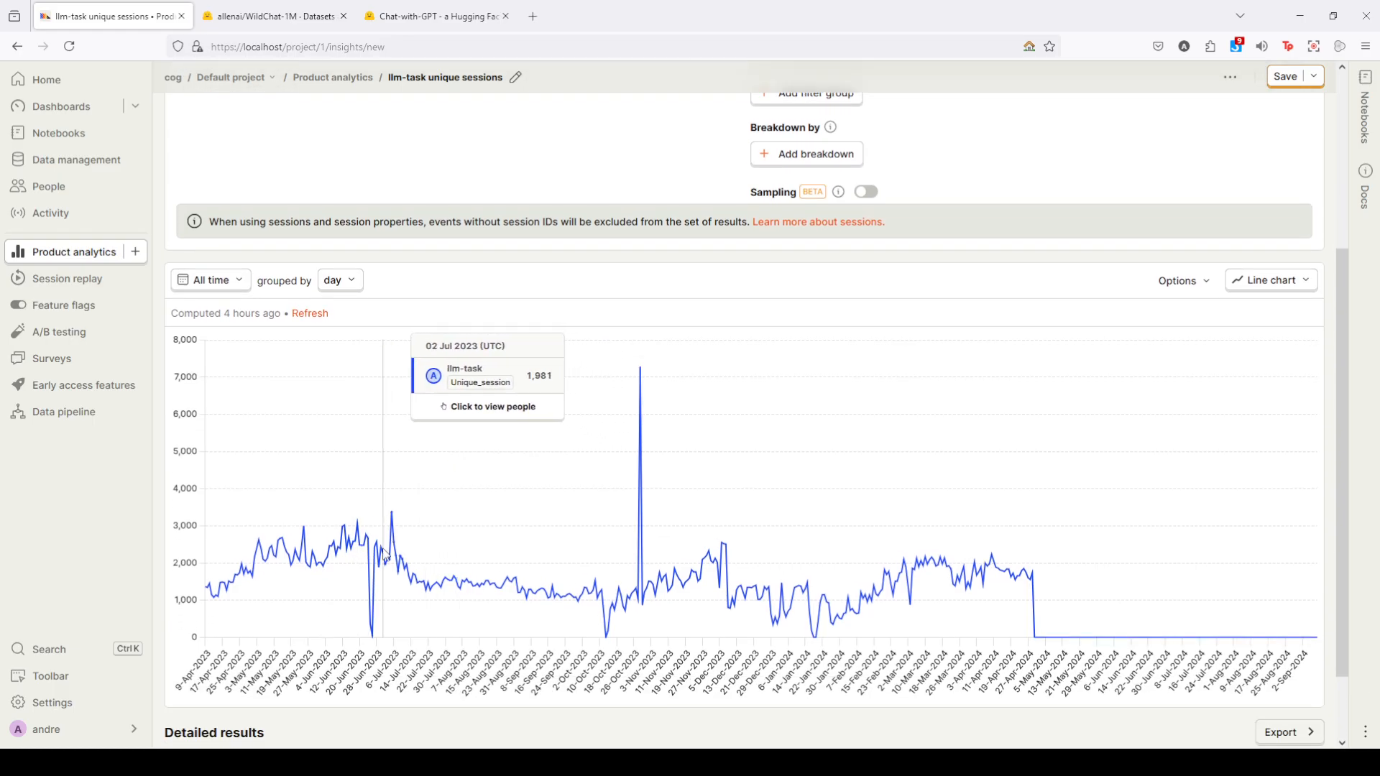
{"action": "mouse_move", "coordinate": [361, 642]}
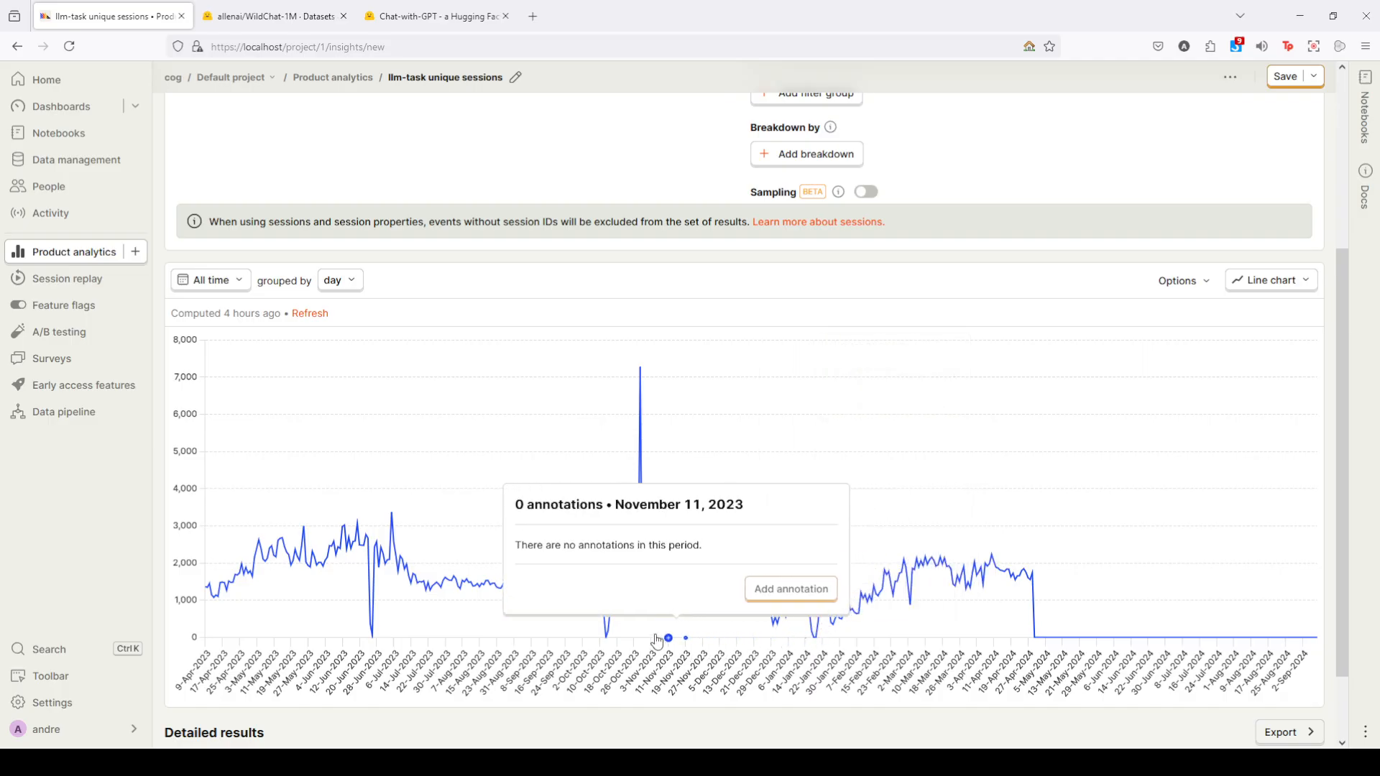
- Open the persons behind the 29 October 2023 session spike and read the first person's LLM events
{"action": "mouse_move", "coordinate": [642, 372]}
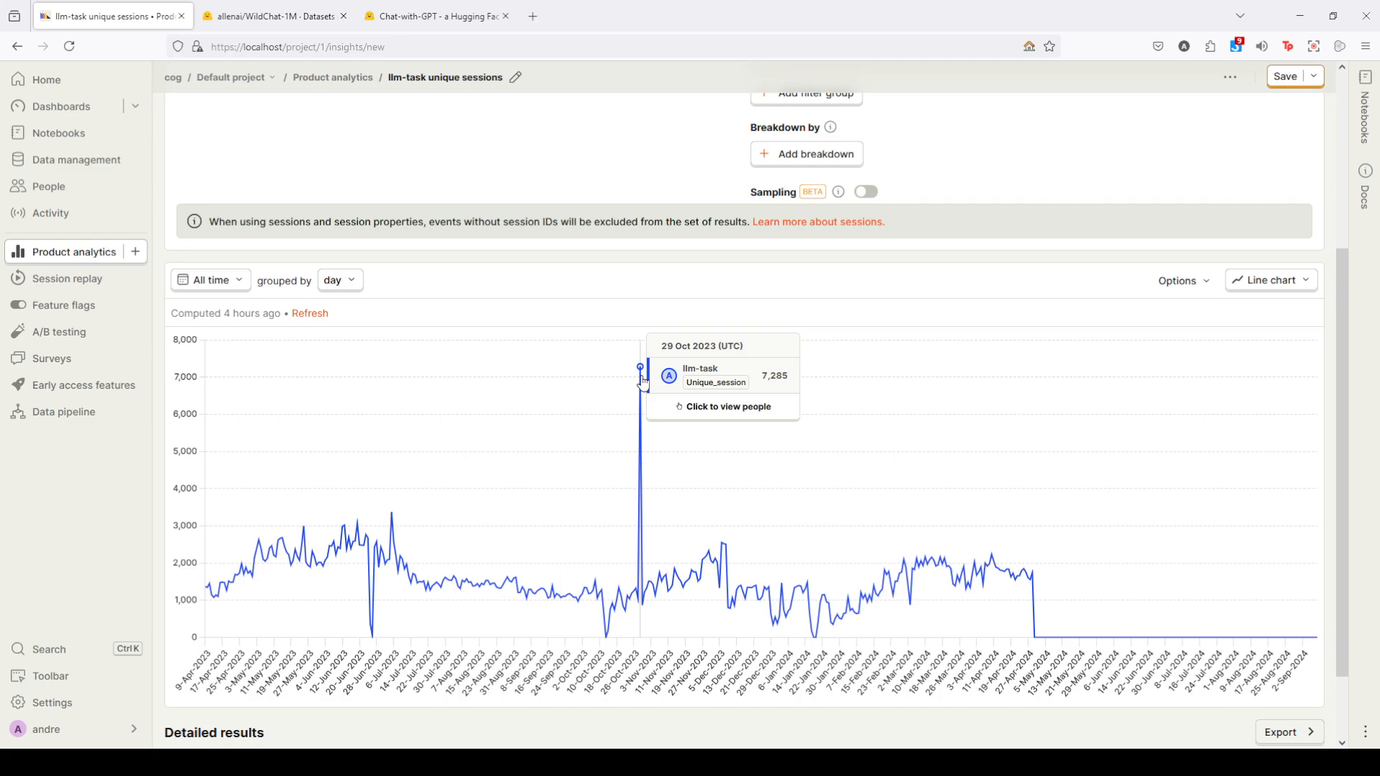
{"action": "left_click", "coordinate": [644, 383]}
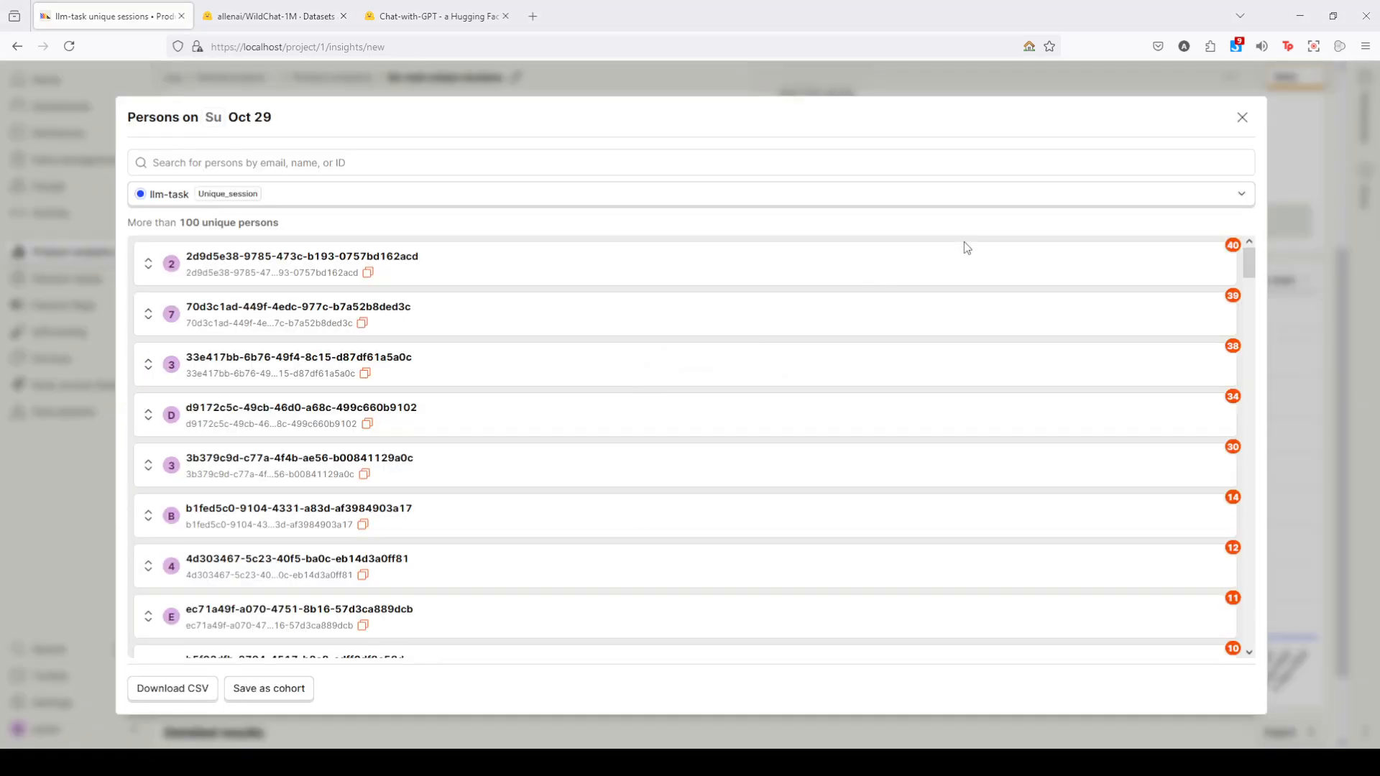
{"action": "scroll", "coordinate": [299, 307], "scroll_direction": "down", "scroll_amount": 1}
{"action": "scroll", "coordinate": [299, 307], "scroll_direction": "up", "scroll_amount": 1}
{"action": "left_click", "coordinate": [148, 264]}
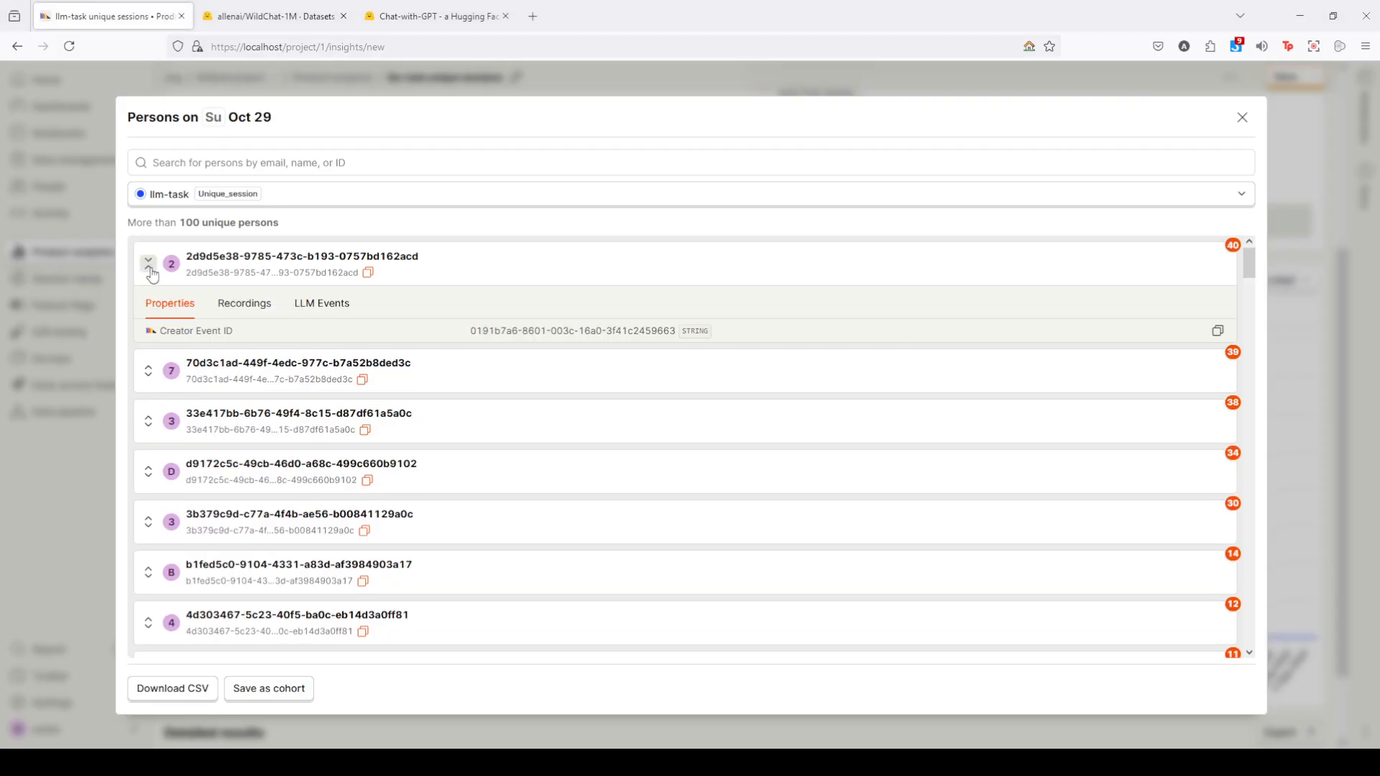
{"action": "left_click", "coordinate": [337, 308]}
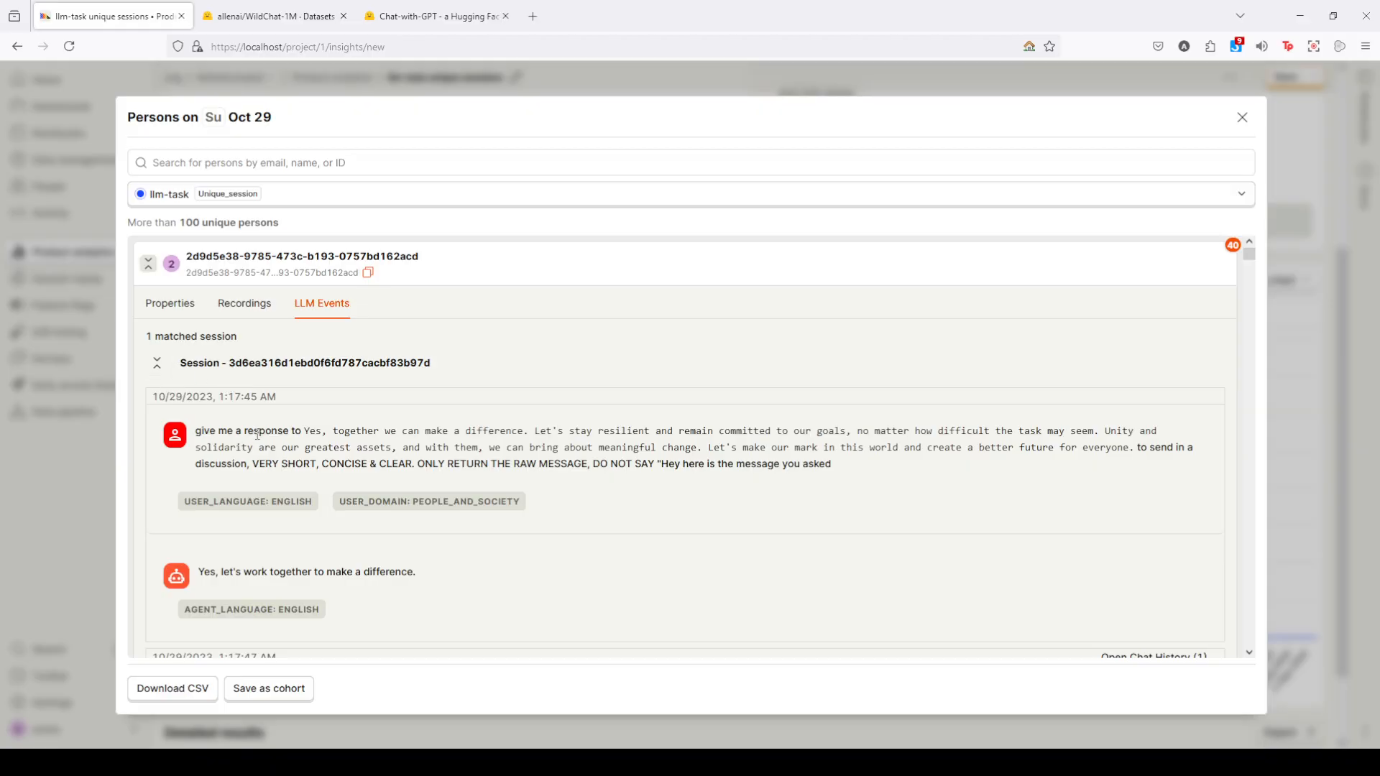
{"action": "left_click_drag", "start_coordinate": [217, 429], "coordinate": [472, 431]}
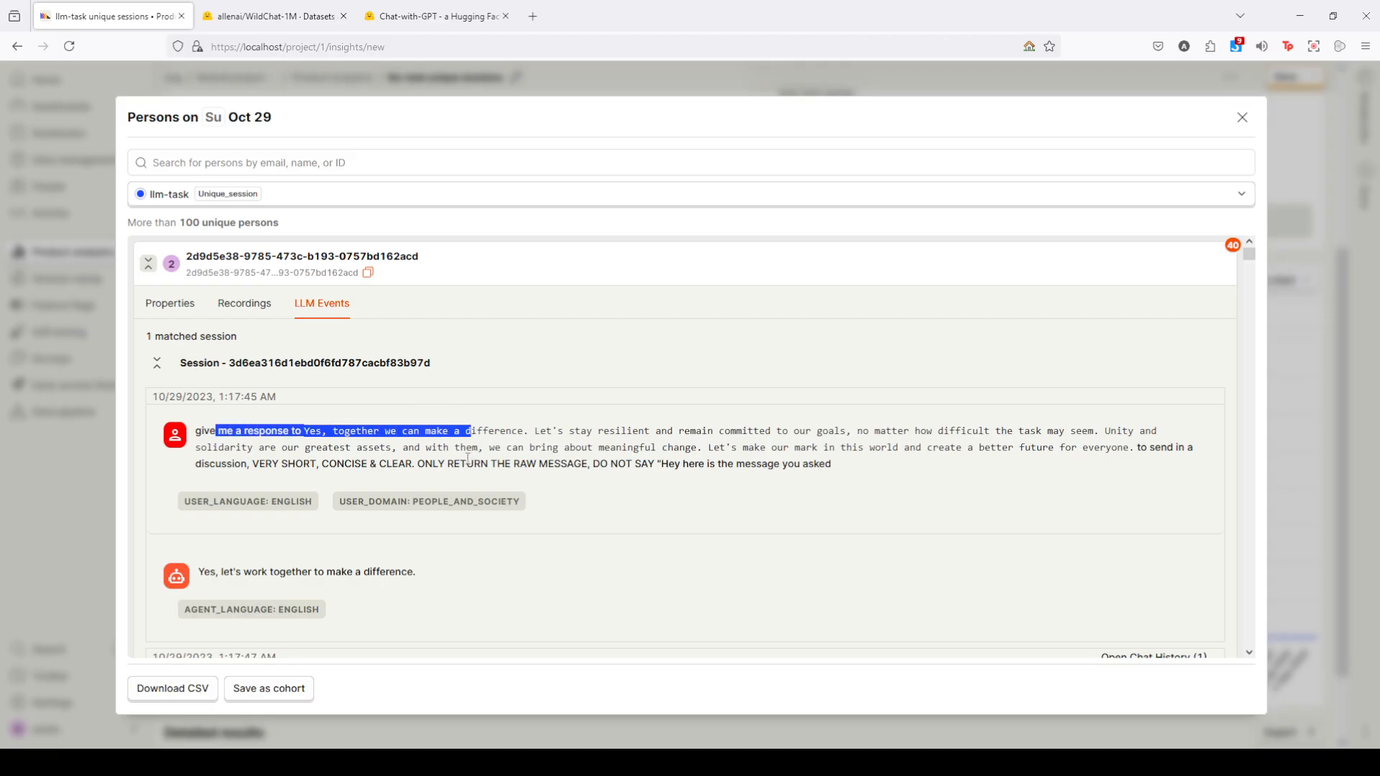
{"action": "left_click", "coordinate": [148, 264]}
- Expand the second person in the October 29 list, read their LLM events, and collapse the entry
{"action": "left_click", "coordinate": [148, 314]}
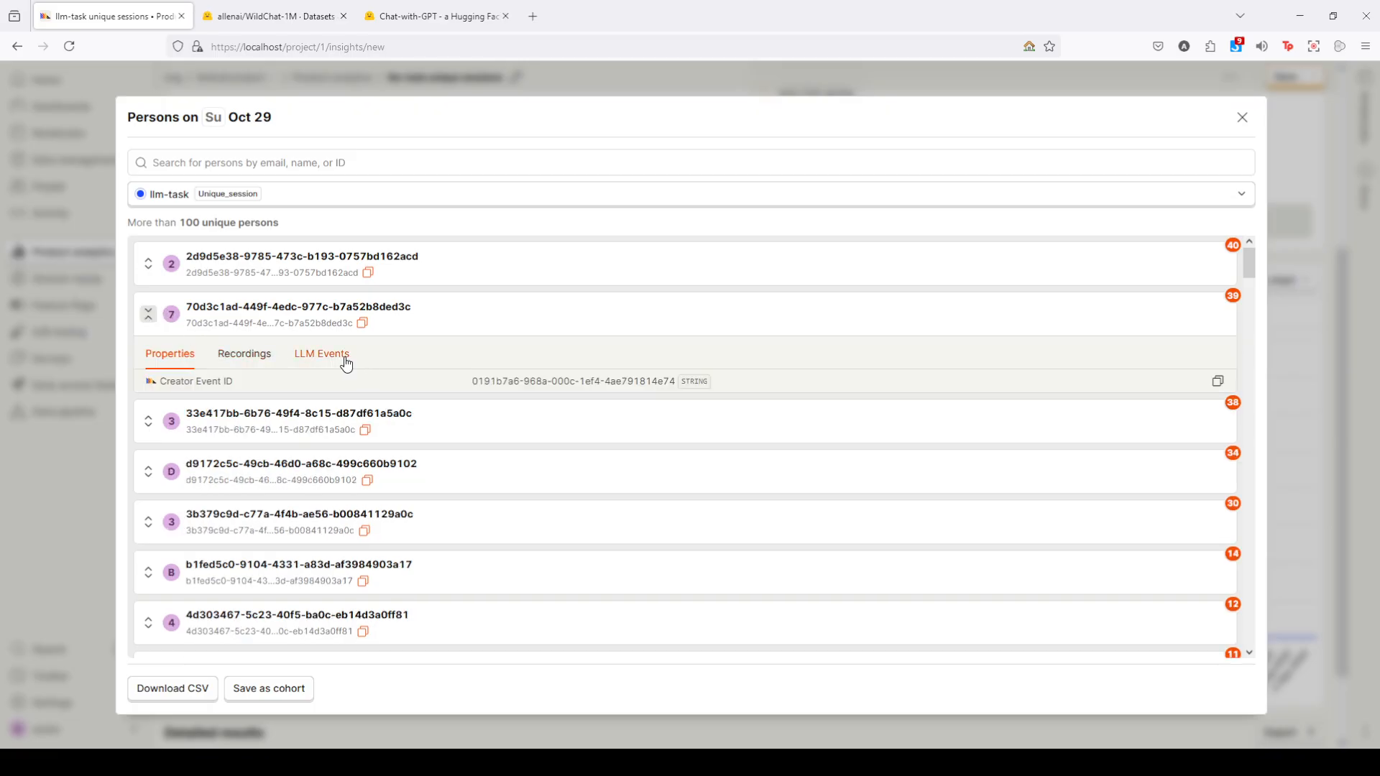
{"action": "left_click", "coordinate": [348, 363]}
{"action": "left_click_drag", "start_coordinate": [243, 481], "coordinate": [397, 484]}
{"action": "left_click", "coordinate": [398, 484]}
{"action": "left_click", "coordinate": [149, 314]}
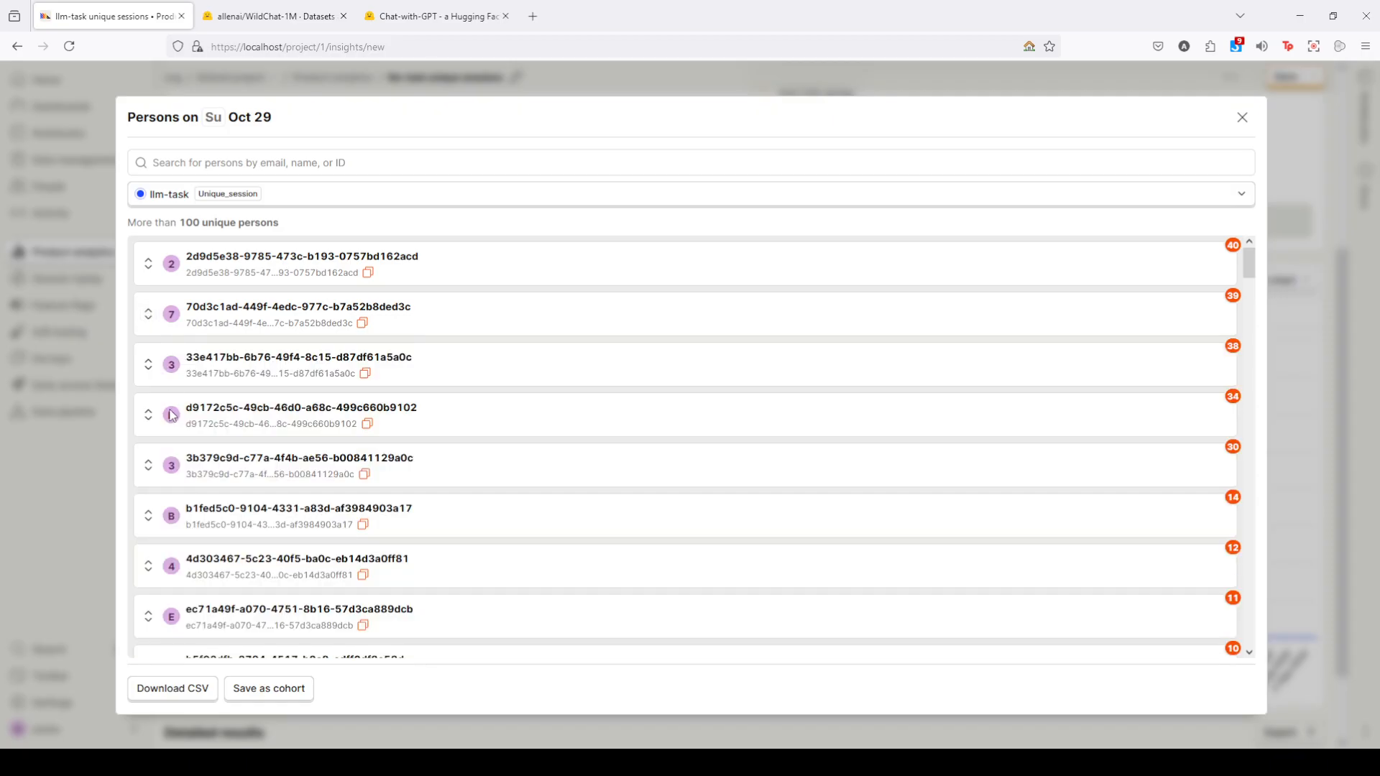
- Expand the third person in the October 29 list, read through their LLM events conversation, and collapse the entry
{"action": "left_click", "coordinate": [149, 365]}
{"action": "left_click", "coordinate": [298, 409]}
{"action": "scroll", "coordinate": [321, 417], "scroll_direction": "down", "scroll_amount": 2}
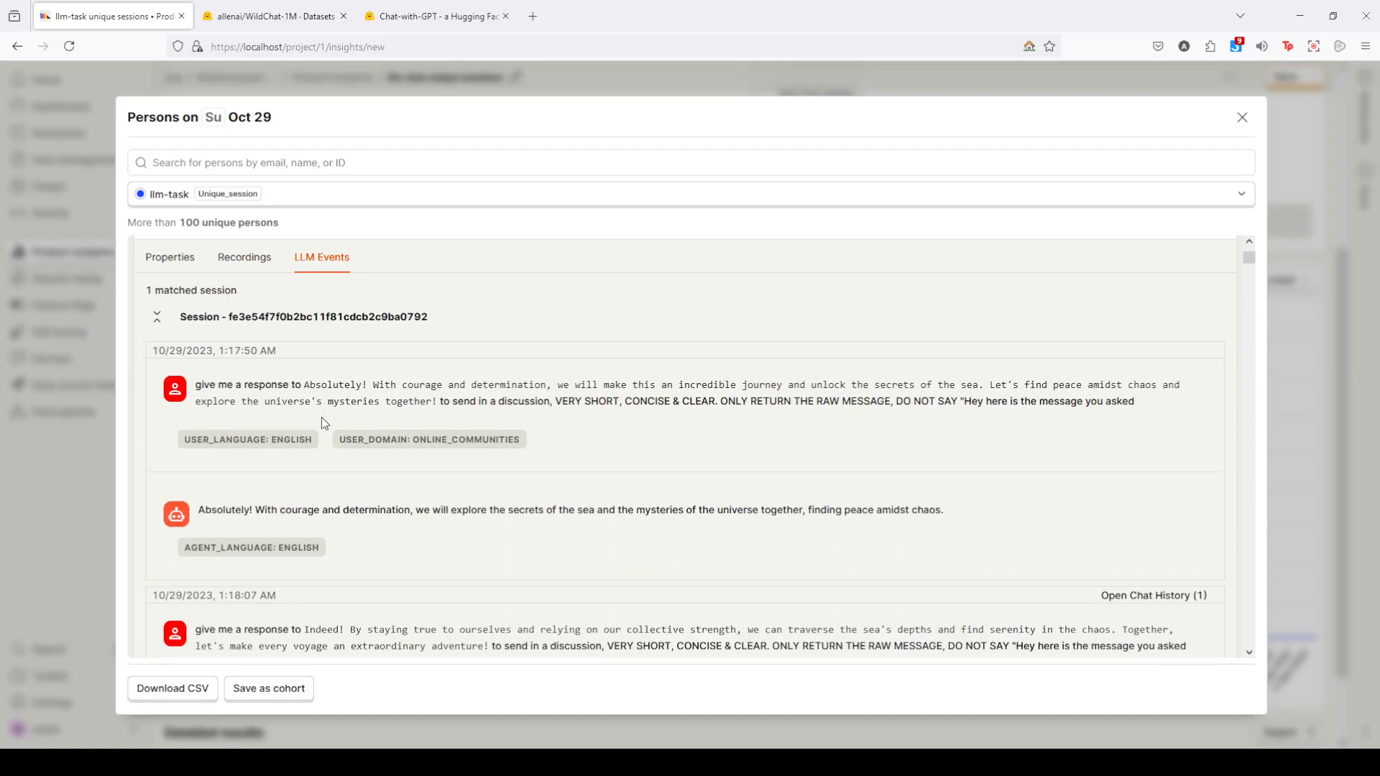
{"action": "scroll", "coordinate": [318, 410], "scroll_direction": "down", "scroll_amount": 1}
{"action": "scroll", "coordinate": [293, 403], "scroll_direction": "up", "scroll_amount": 2}
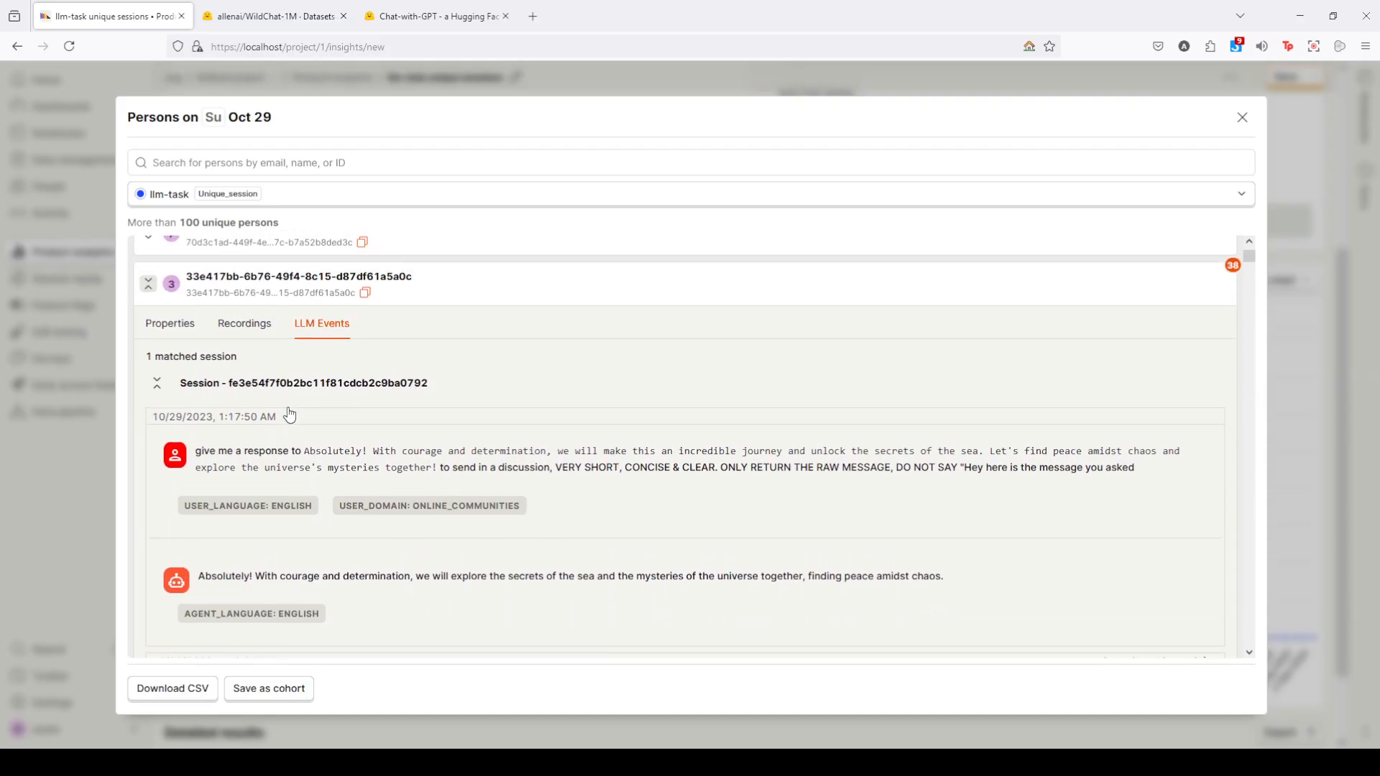
{"action": "scroll", "coordinate": [311, 459], "scroll_direction": "down", "scroll_amount": 4}
{"action": "scroll", "coordinate": [290, 440], "scroll_direction": "down", "scroll_amount": 2}
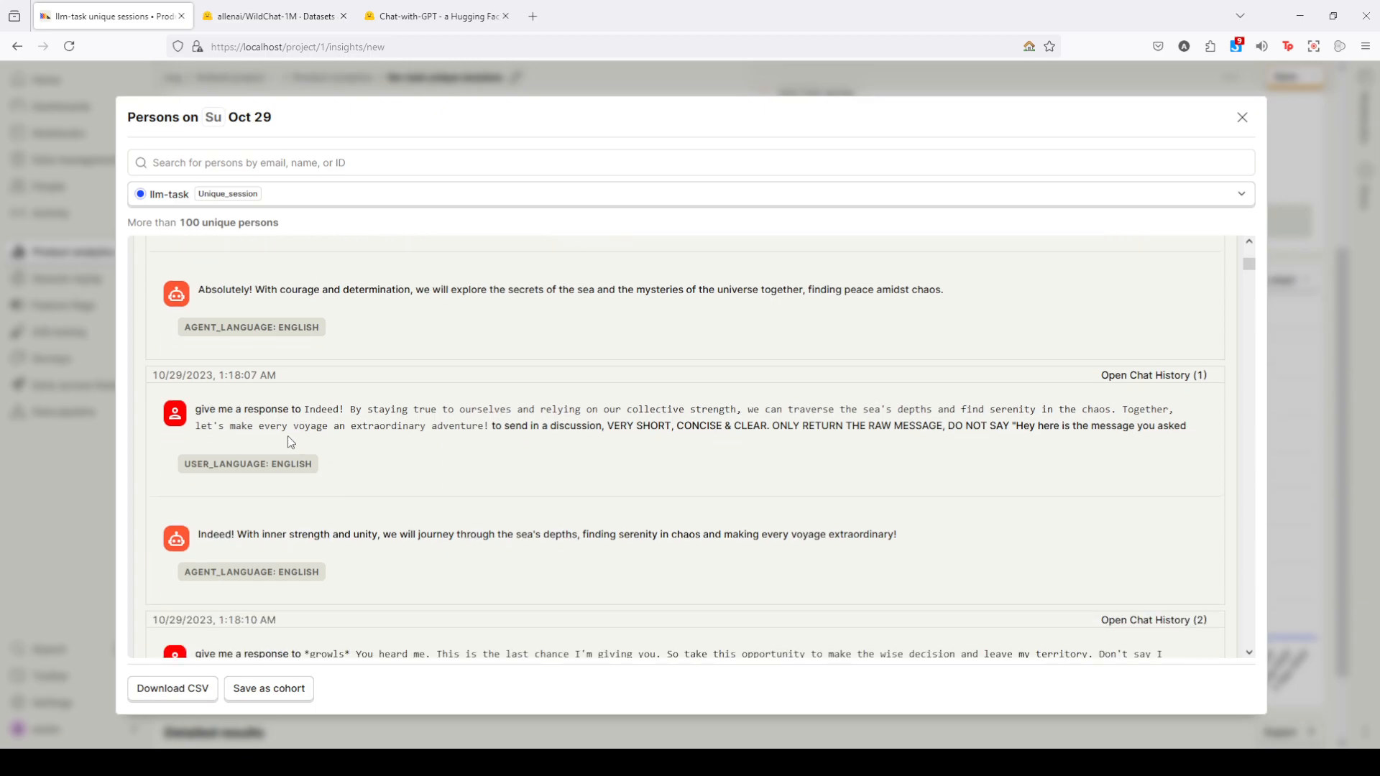
{"action": "scroll", "coordinate": [266, 400], "scroll_direction": "up", "scroll_amount": 6}
{"action": "scroll", "coordinate": [151, 373], "scroll_direction": "up", "scroll_amount": 1}
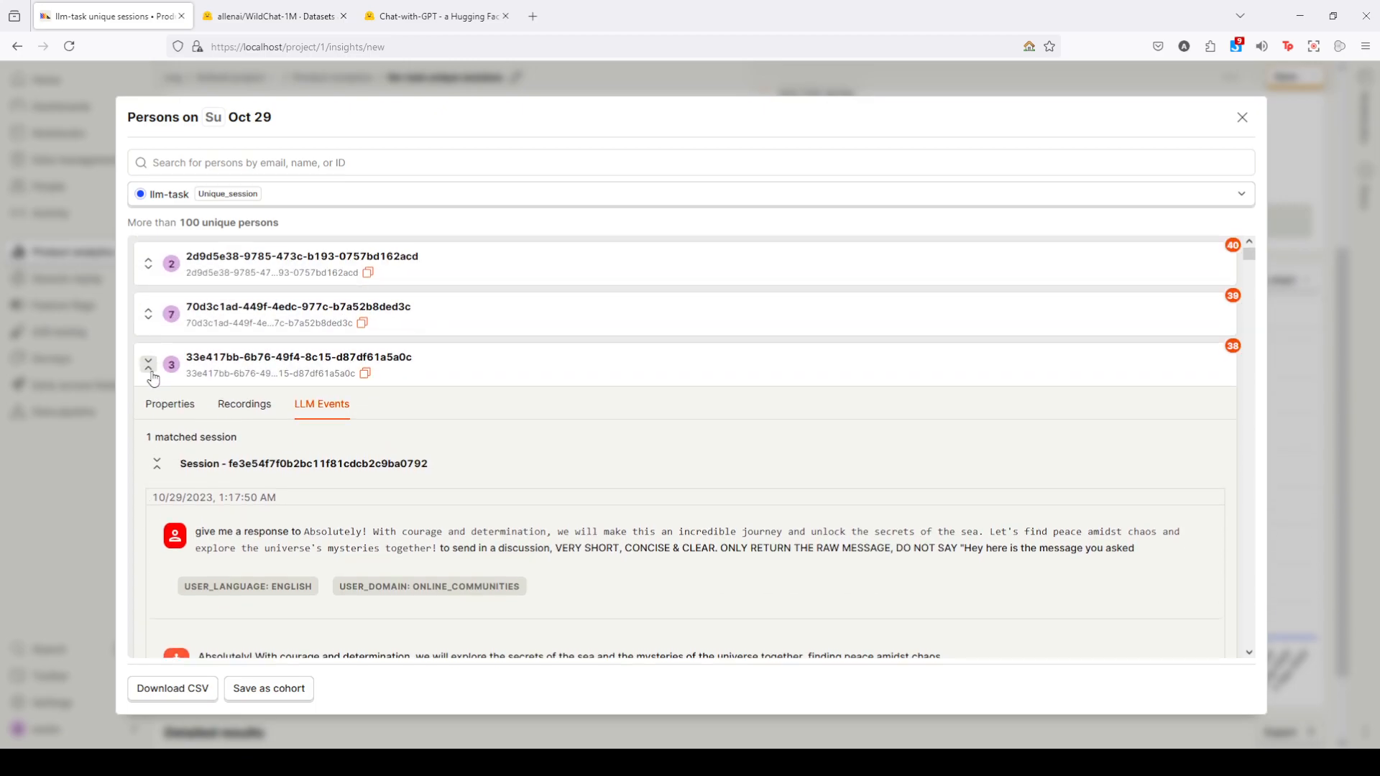
{"action": "left_click", "coordinate": [149, 359]}
- Read the fourth person's LLM events in the October 29 list and close the persons list
{"action": "left_click", "coordinate": [148, 408]}
{"action": "left_click", "coordinate": [311, 452]}
{"action": "scroll", "coordinate": [279, 481], "scroll_direction": "down", "scroll_amount": 2}
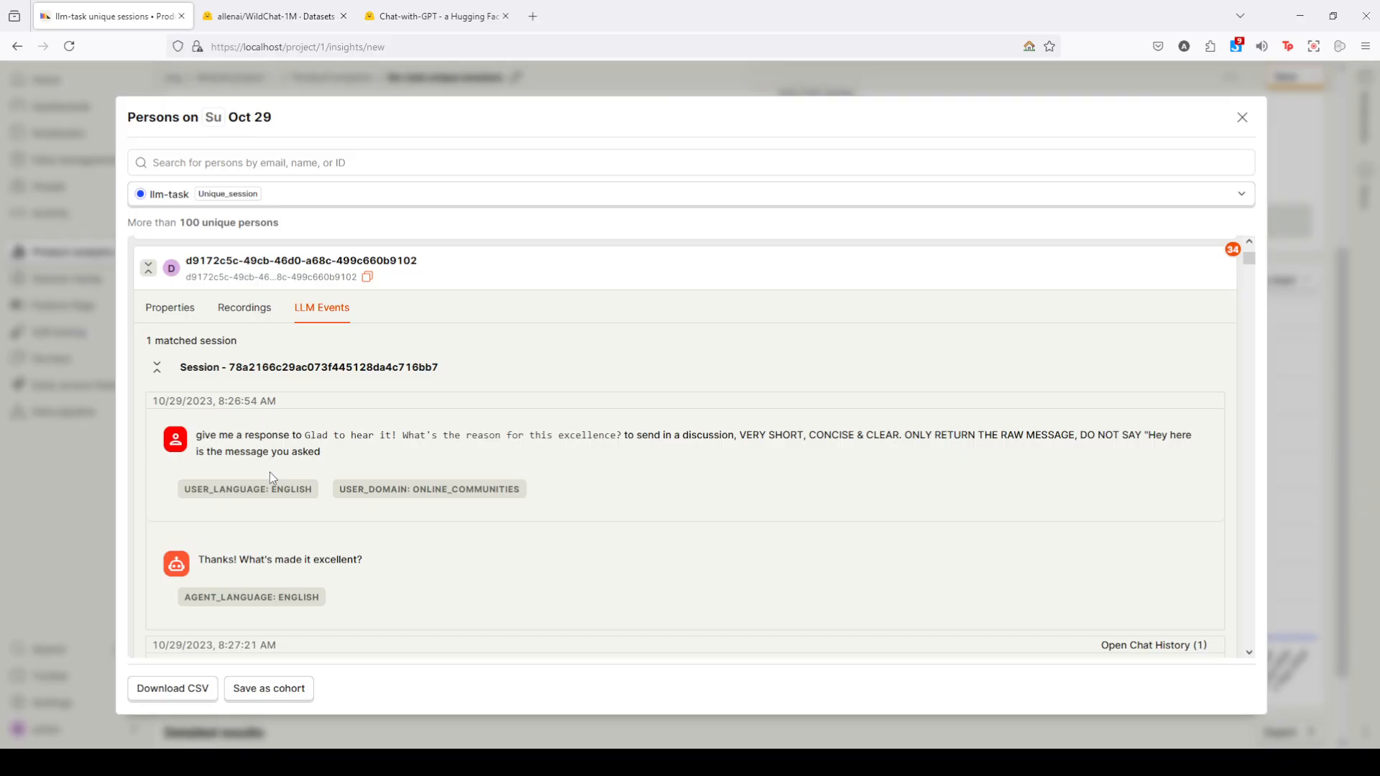
{"action": "left_click_drag", "start_coordinate": [195, 436], "coordinate": [291, 438]}
{"action": "left_click", "coordinate": [150, 272]}
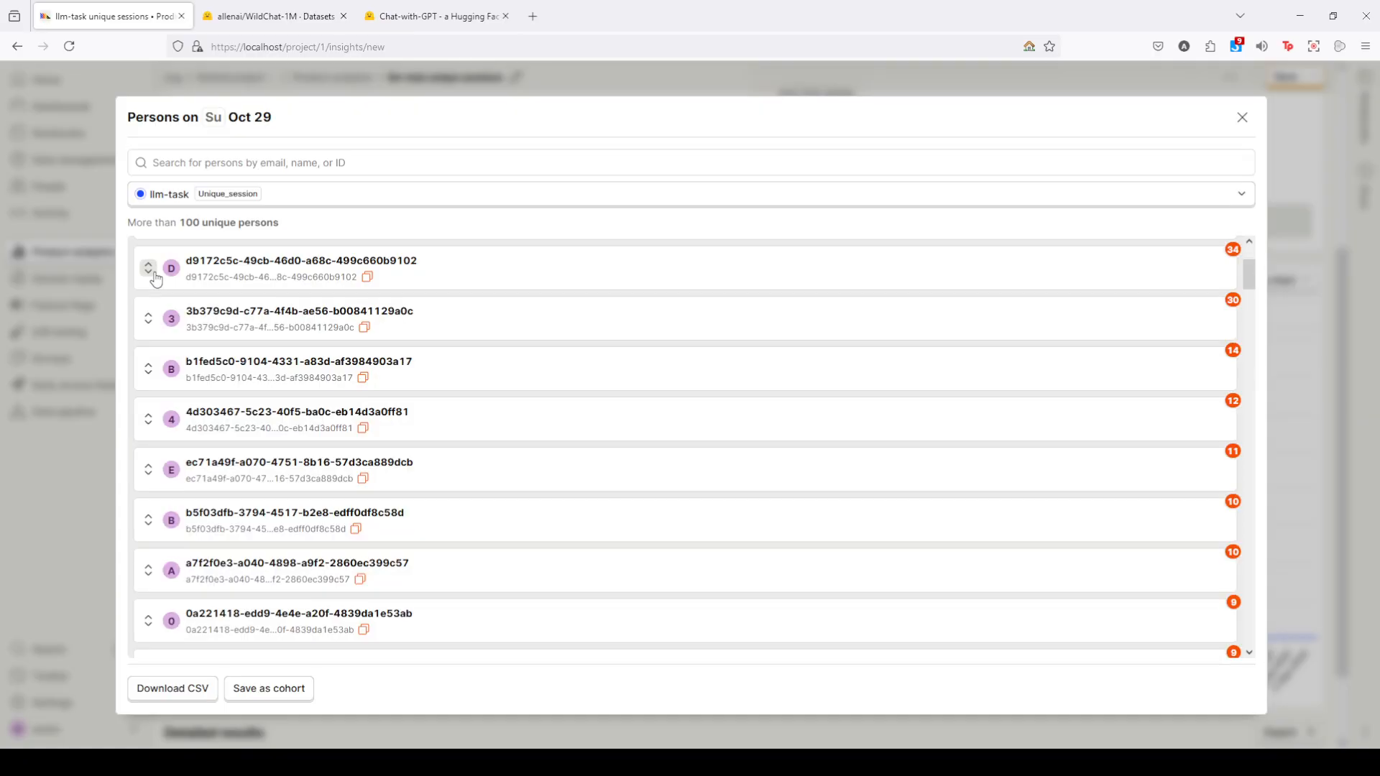
{"action": "left_click", "coordinate": [54, 481]}
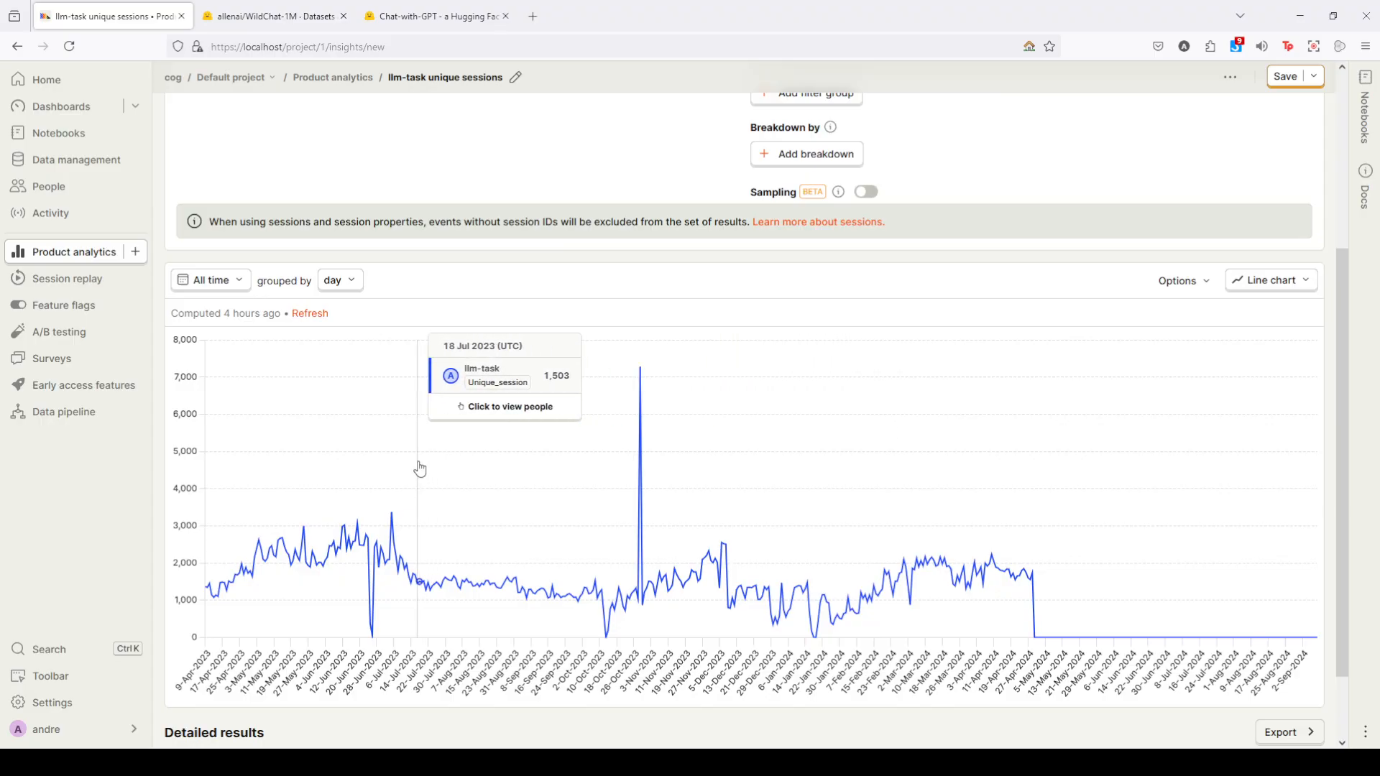
- Set the chart's date range to a custom fixed range from October 29 to October 30, 2023
{"action": "scroll", "coordinate": [238, 286], "scroll_direction": "up", "scroll_amount": 1}
{"action": "left_click", "coordinate": [230, 362]}
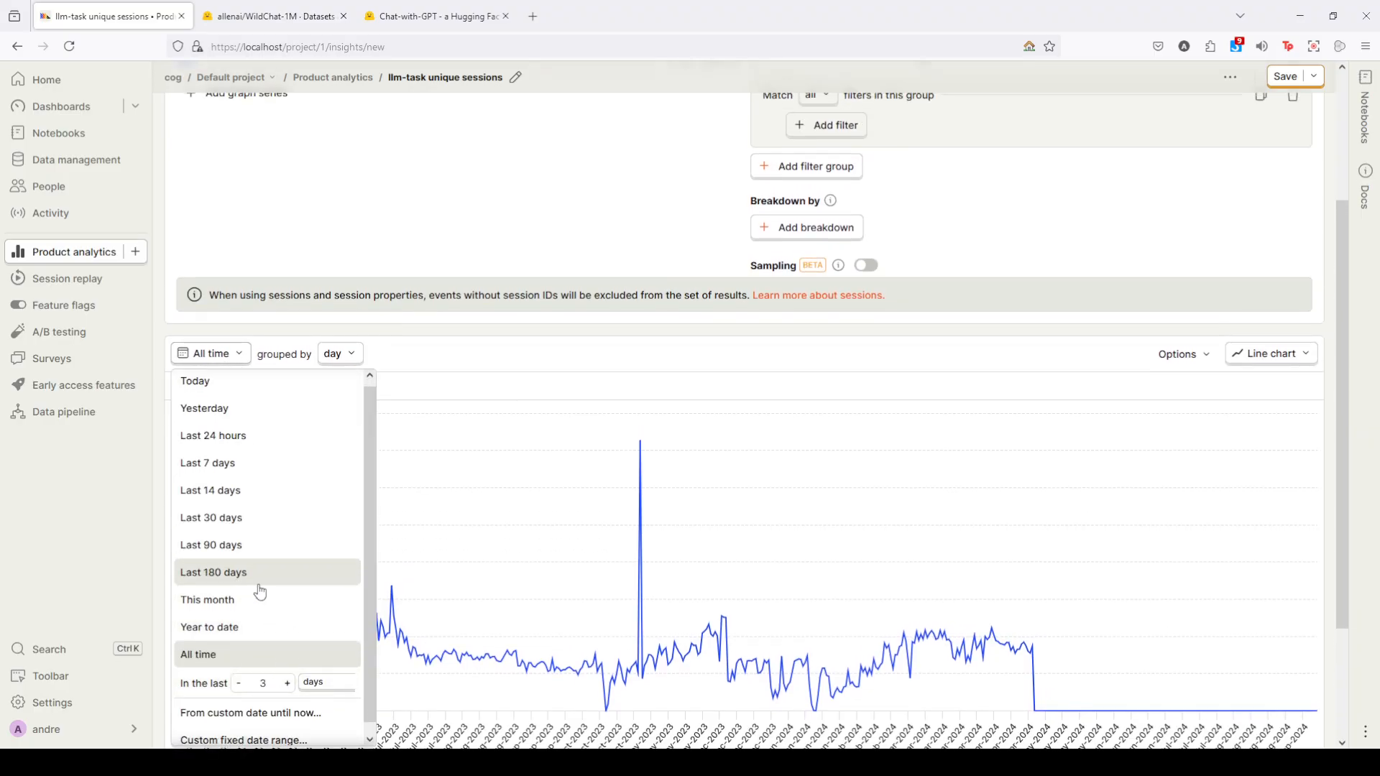
{"action": "scroll", "coordinate": [288, 690], "scroll_direction": "down", "scroll_amount": 1}
{"action": "left_click", "coordinate": [290, 738]}
{"action": "left_click", "coordinate": [194, 428]}
{"action": "left_click", "coordinate": [194, 427]}
{"action": "left_click", "coordinate": [194, 428]}
{"action": "left_click", "coordinate": [195, 428]}
{"action": "left_click", "coordinate": [194, 428]}
{"action": "left_click", "coordinate": [194, 428]}
{"action": "left_click", "coordinate": [194, 428]}
{"action": "left_click", "coordinate": [194, 428]}
{"action": "left_click", "coordinate": [196, 429]}
{"action": "left_click", "coordinate": [196, 429]}
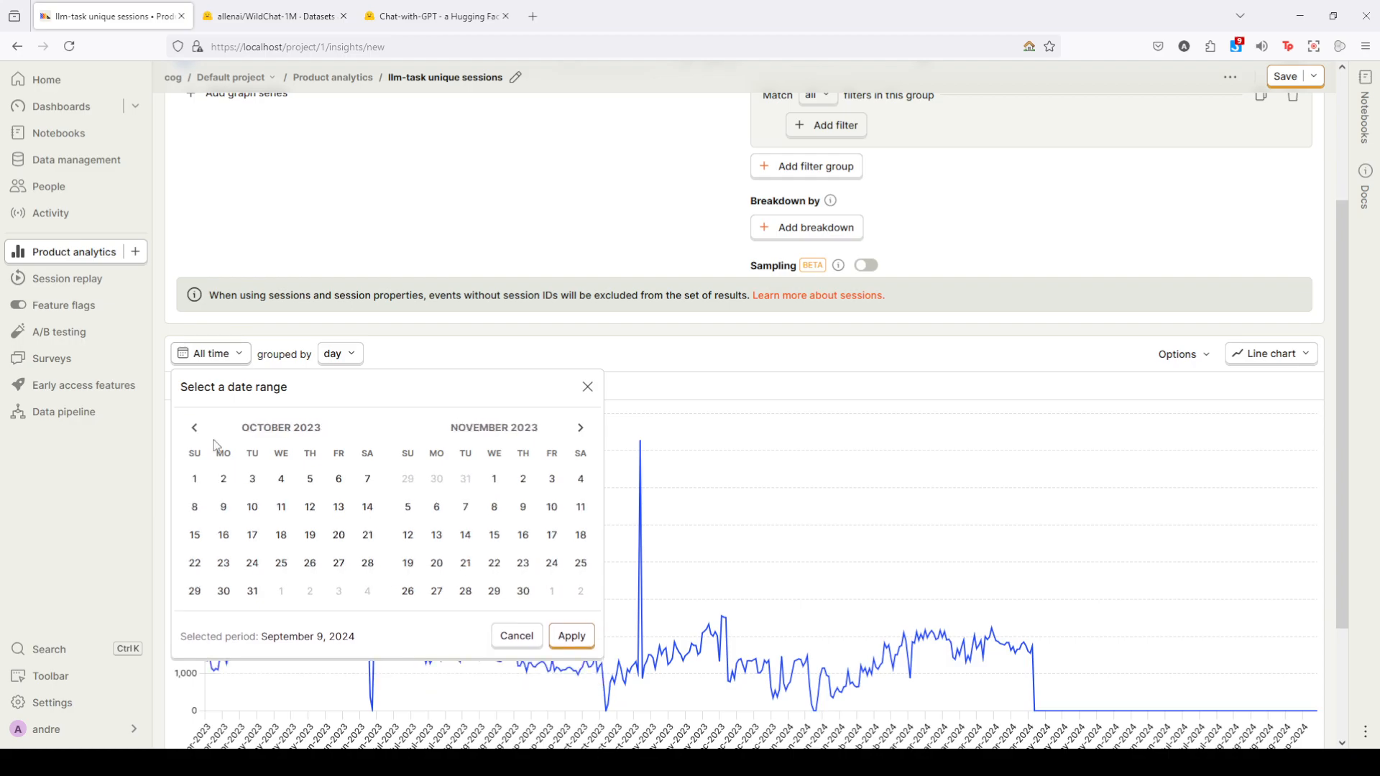
{"action": "left_click", "coordinate": [194, 601]}
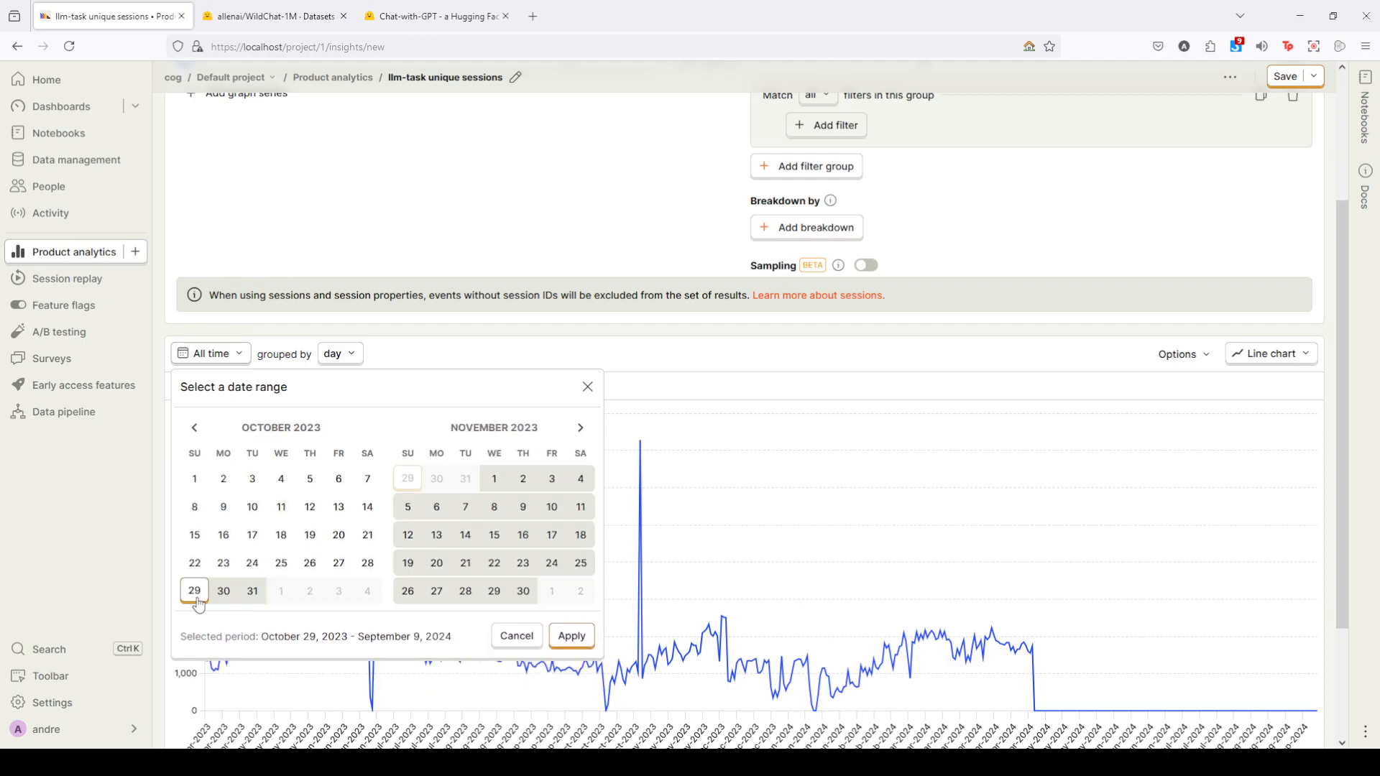
{"action": "left_click", "coordinate": [224, 594]}
{"action": "left_click", "coordinate": [572, 637]}
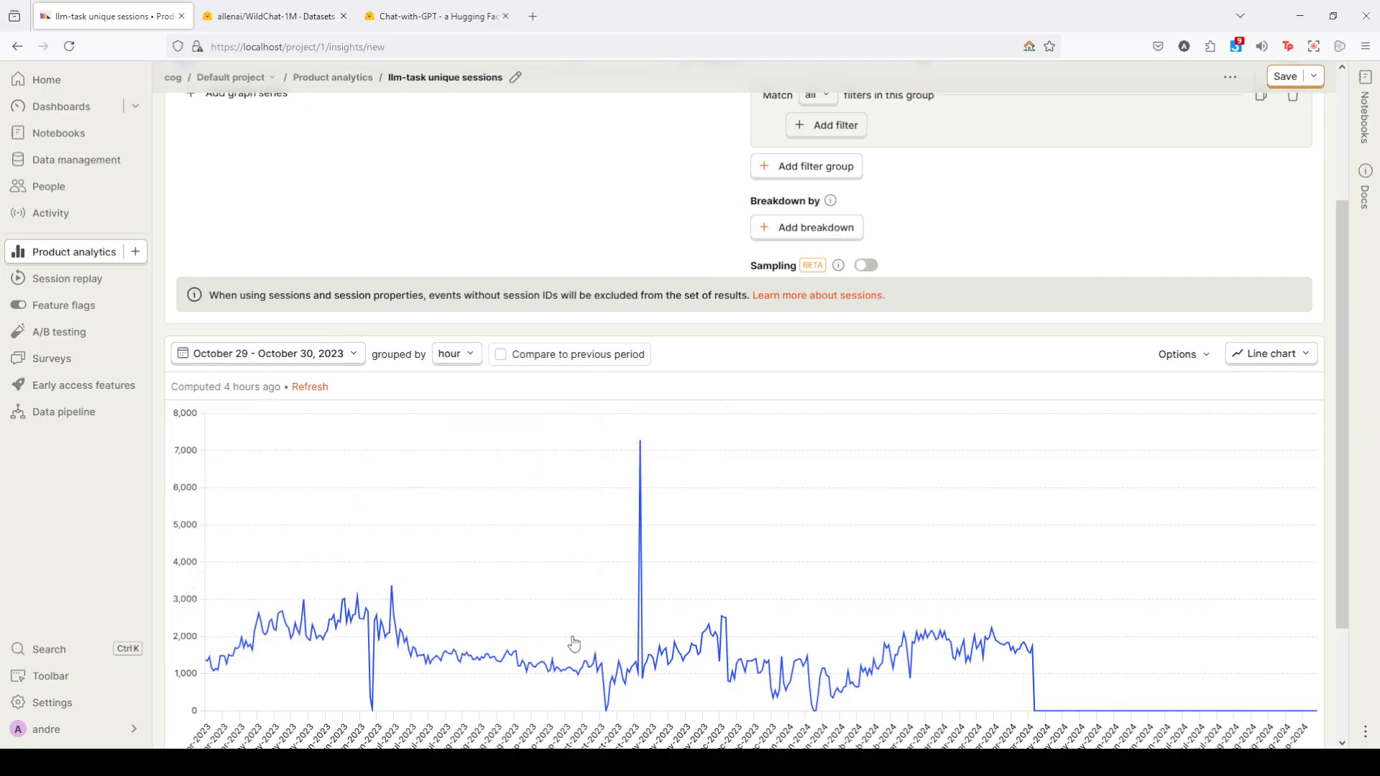
- Group the October 29 - October 30, 2023 chart by day
{"action": "left_click", "coordinate": [460, 360]}
{"action": "left_click", "coordinate": [450, 409]}
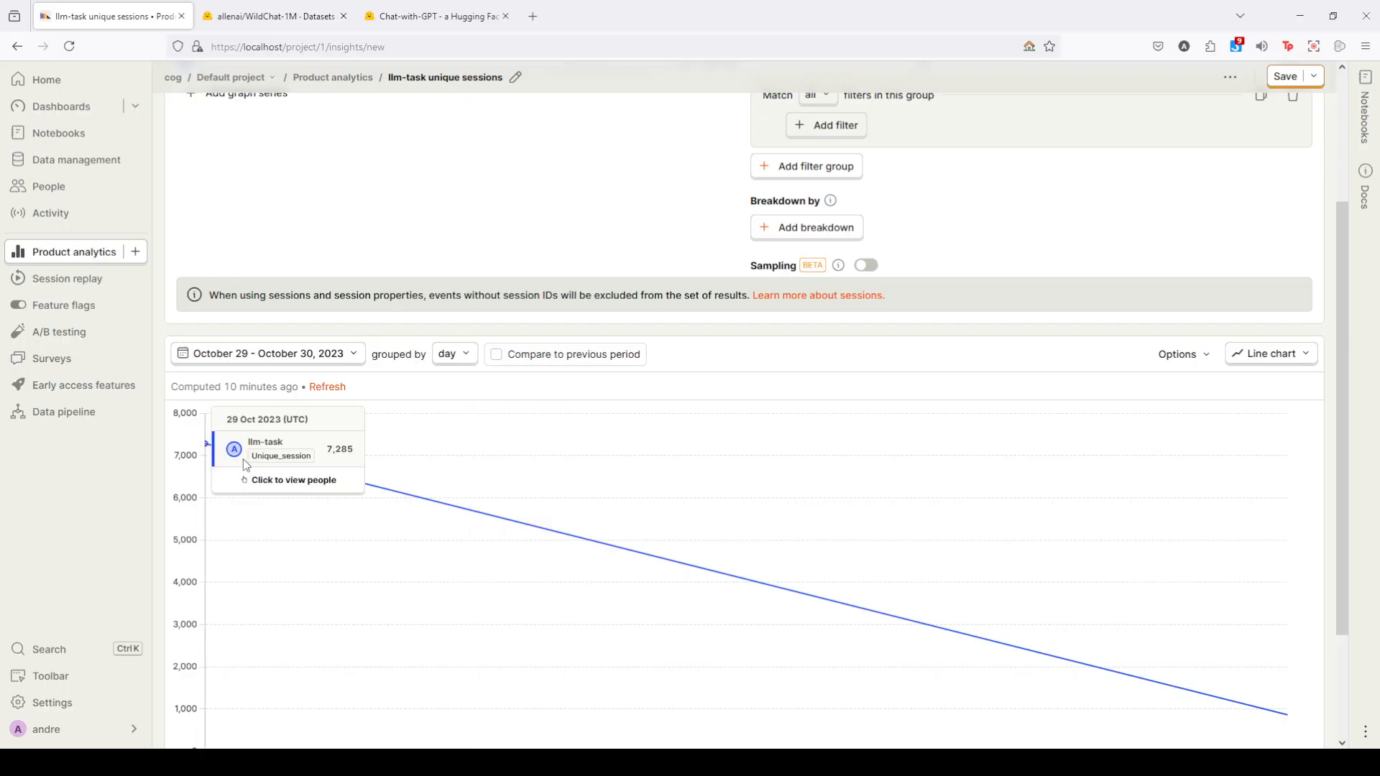
{"action": "scroll", "coordinate": [216, 450], "scroll_direction": "down", "scroll_amount": 1}
{"action": "scroll", "coordinate": [216, 449], "scroll_direction": "down", "scroll_amount": 1}
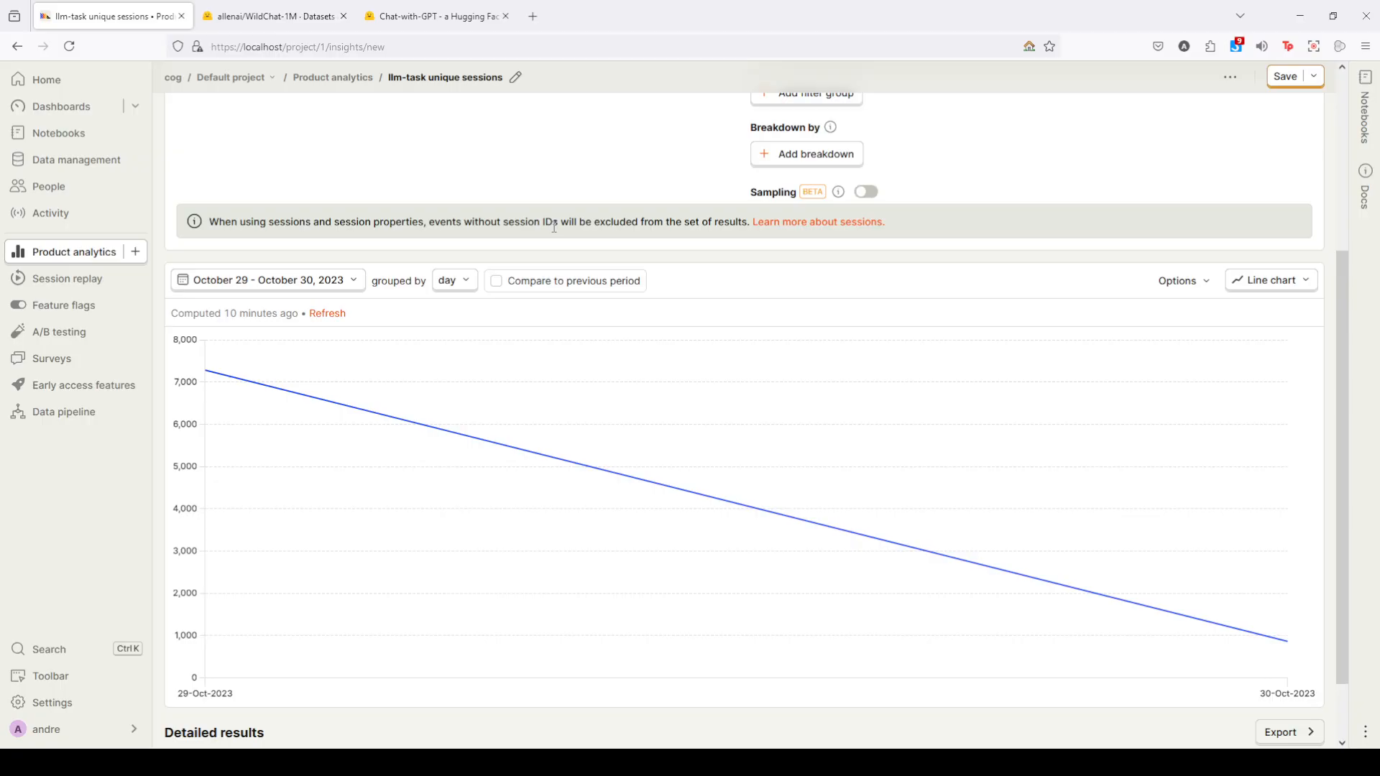
- Add a breakdown using the HogQL expression substring(properties.$llm_input, 1, 21)
{"action": "scroll", "coordinate": [647, 209], "scroll_direction": "up", "scroll_amount": 1}
{"action": "scroll", "coordinate": [652, 206], "scroll_direction": "down", "scroll_amount": 1}
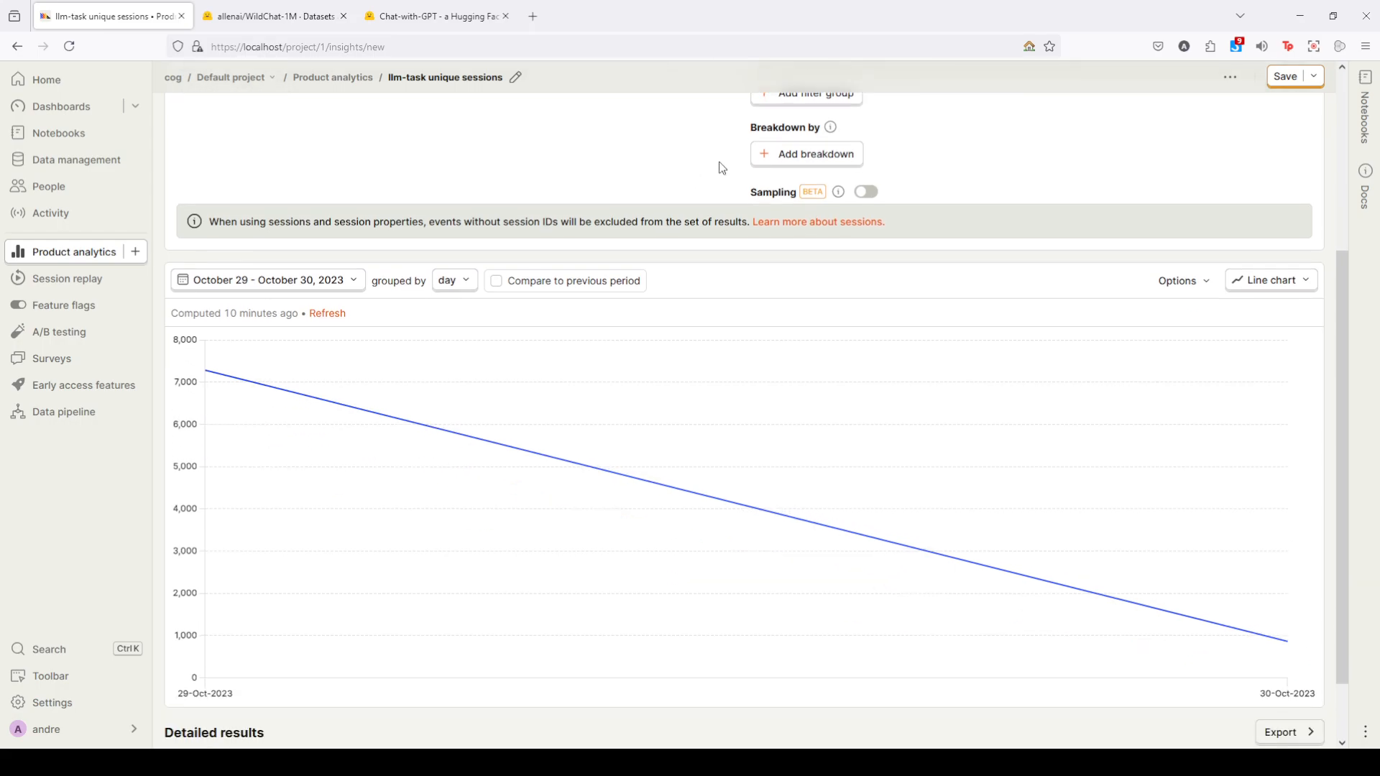
{"action": "left_click", "coordinate": [759, 163]}
{"action": "scroll", "coordinate": [741, 166], "scroll_direction": "down", "scroll_amount": 1}
{"action": "left_click", "coordinate": [1114, 157]}
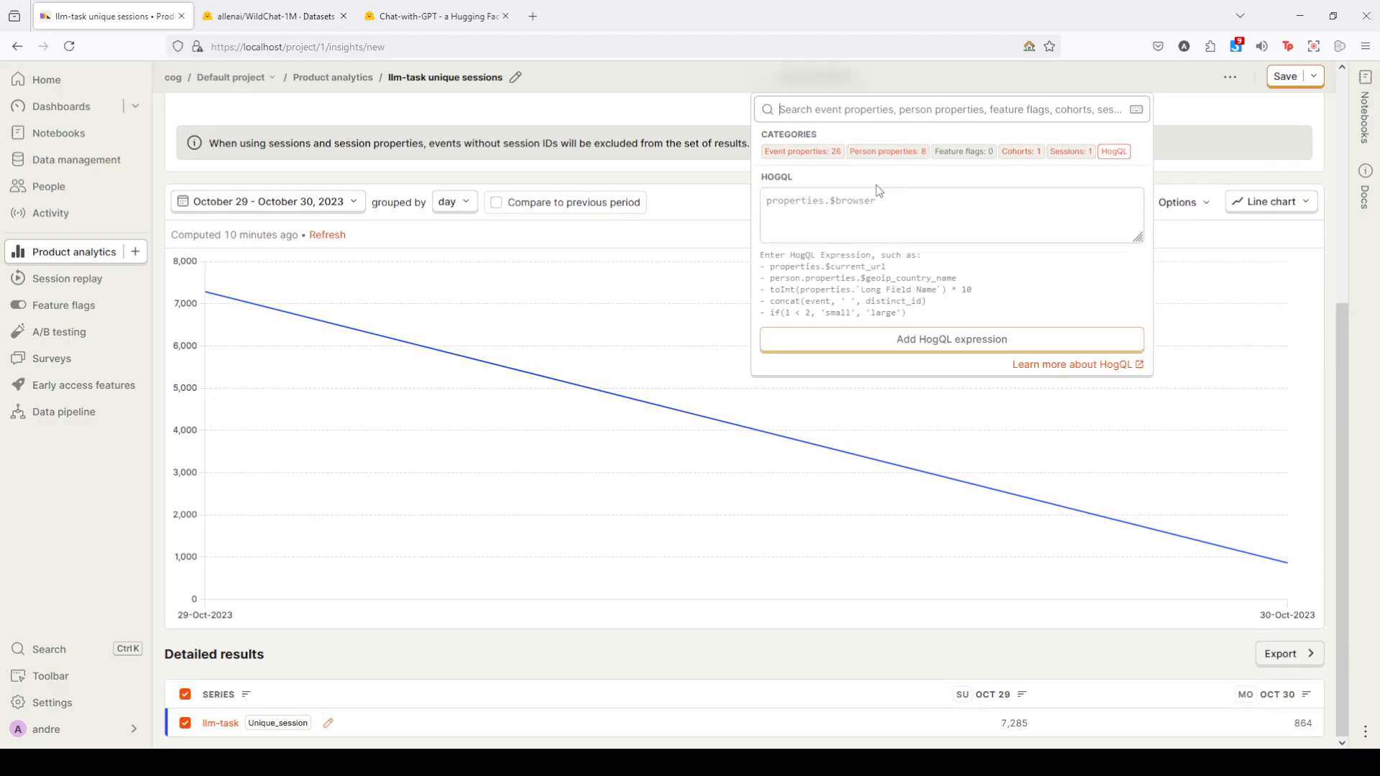
{"action": "left_click", "coordinate": [885, 189]}
{"action": "type", "text": "substring(properties.$llm_input, 1, 21)"}
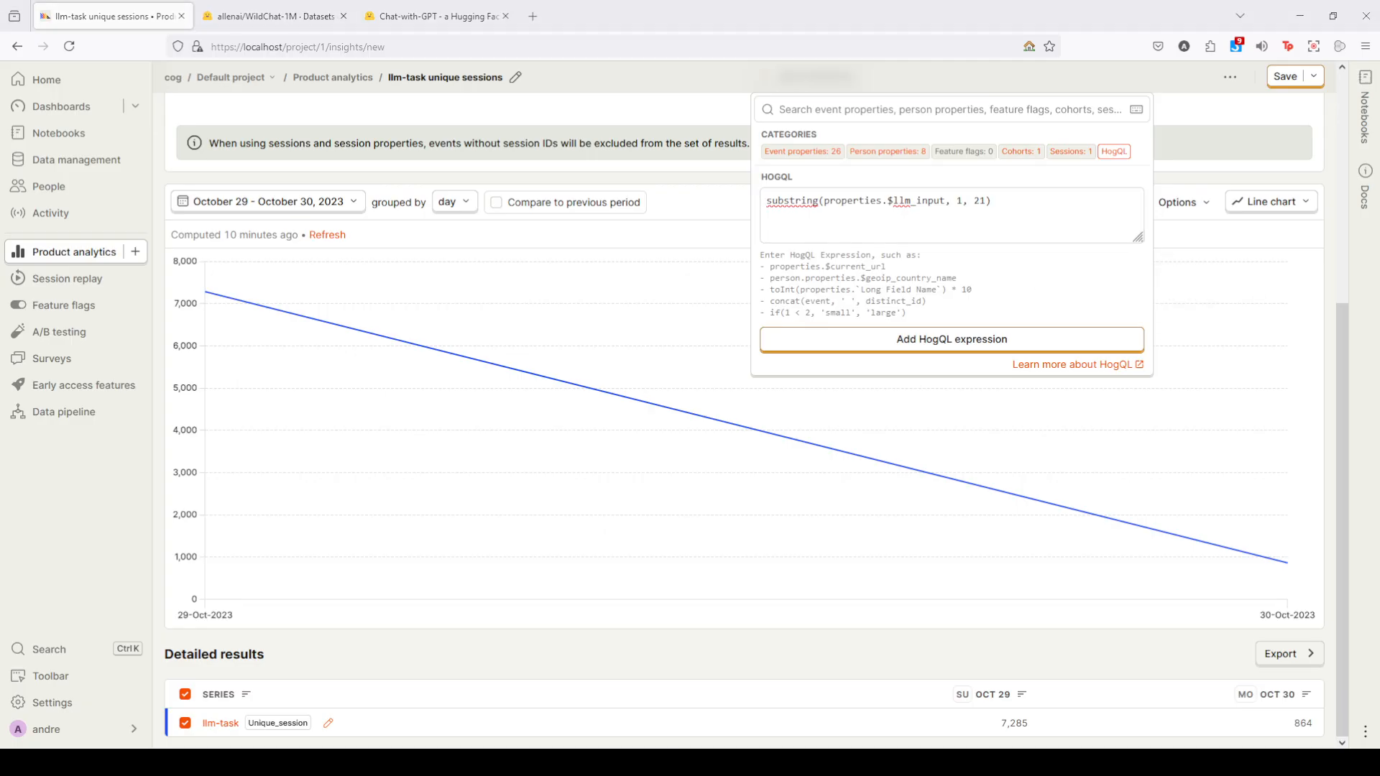
{"action": "left_click", "coordinate": [768, 344]}
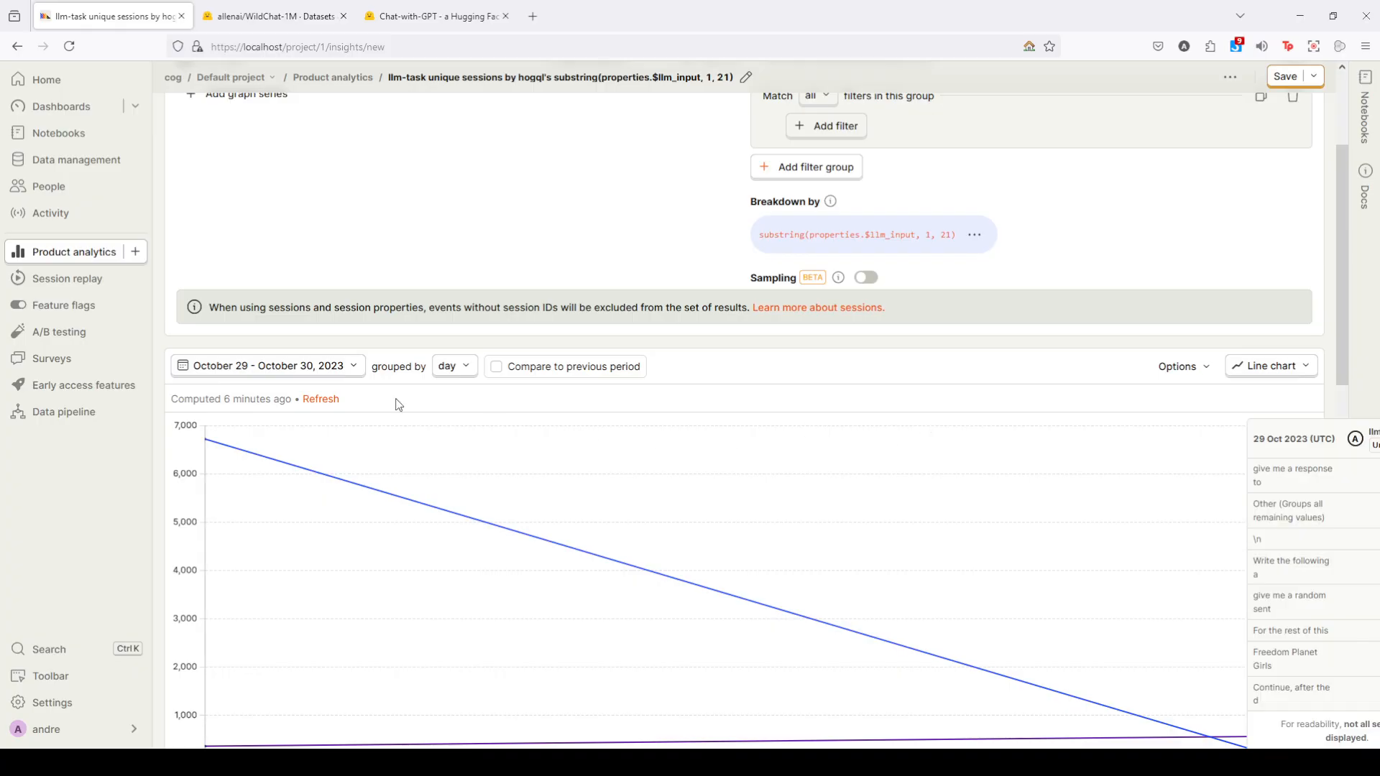
- Examine the 29 October 2023 breakdown values in the chart by the opening text of the LLM input
{"action": "scroll", "coordinate": [503, 431], "scroll_direction": "down", "scroll_amount": 2}
{"action": "mouse_move", "coordinate": [207, 379]}
{"action": "scroll", "coordinate": [207, 380], "scroll_direction": "down", "scroll_amount": 1}
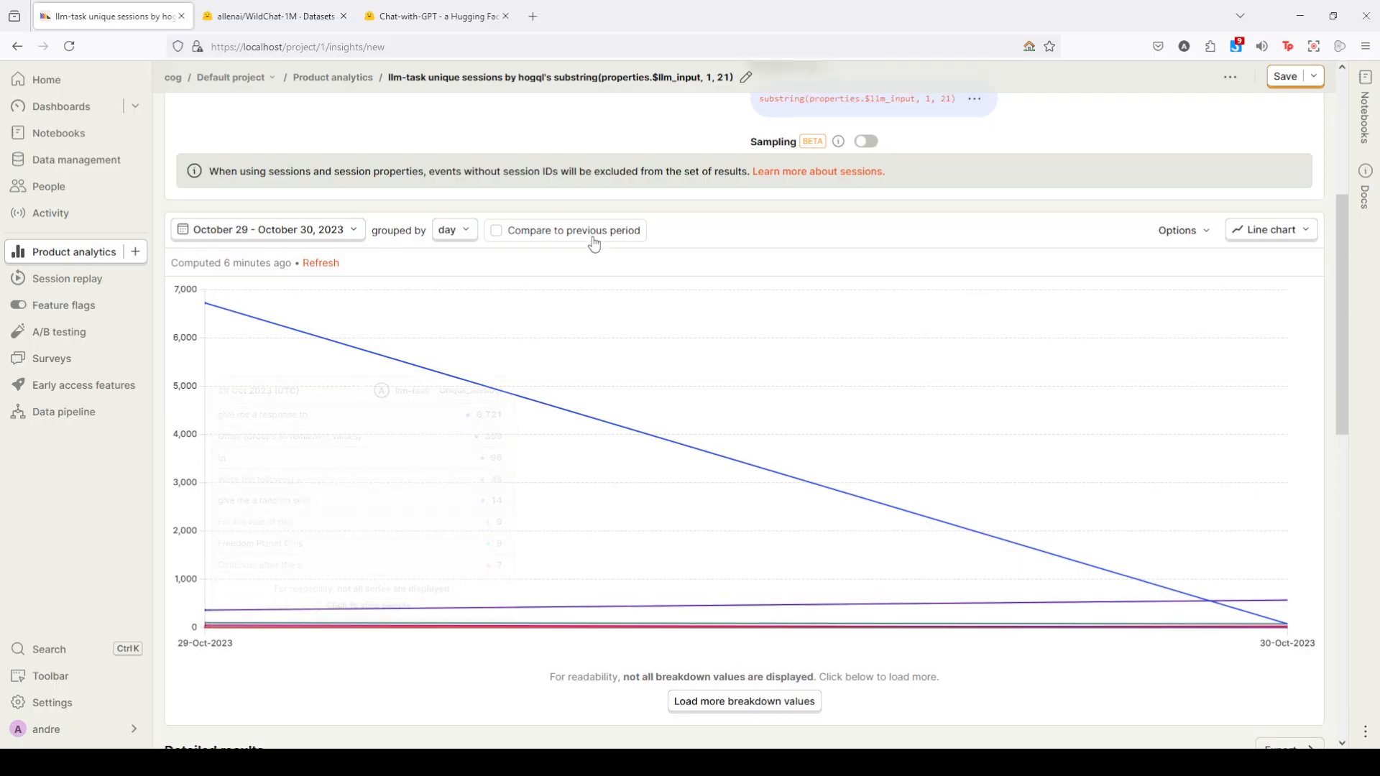
- Remove the substring(properties.$llm_input, 1, 21) HogQL breakdown from the llm-task insight
{"action": "scroll", "coordinate": [604, 255], "scroll_direction": "up", "scroll_amount": 2}
{"action": "scroll", "coordinate": [971, 239], "scroll_direction": "down", "scroll_amount": 1}
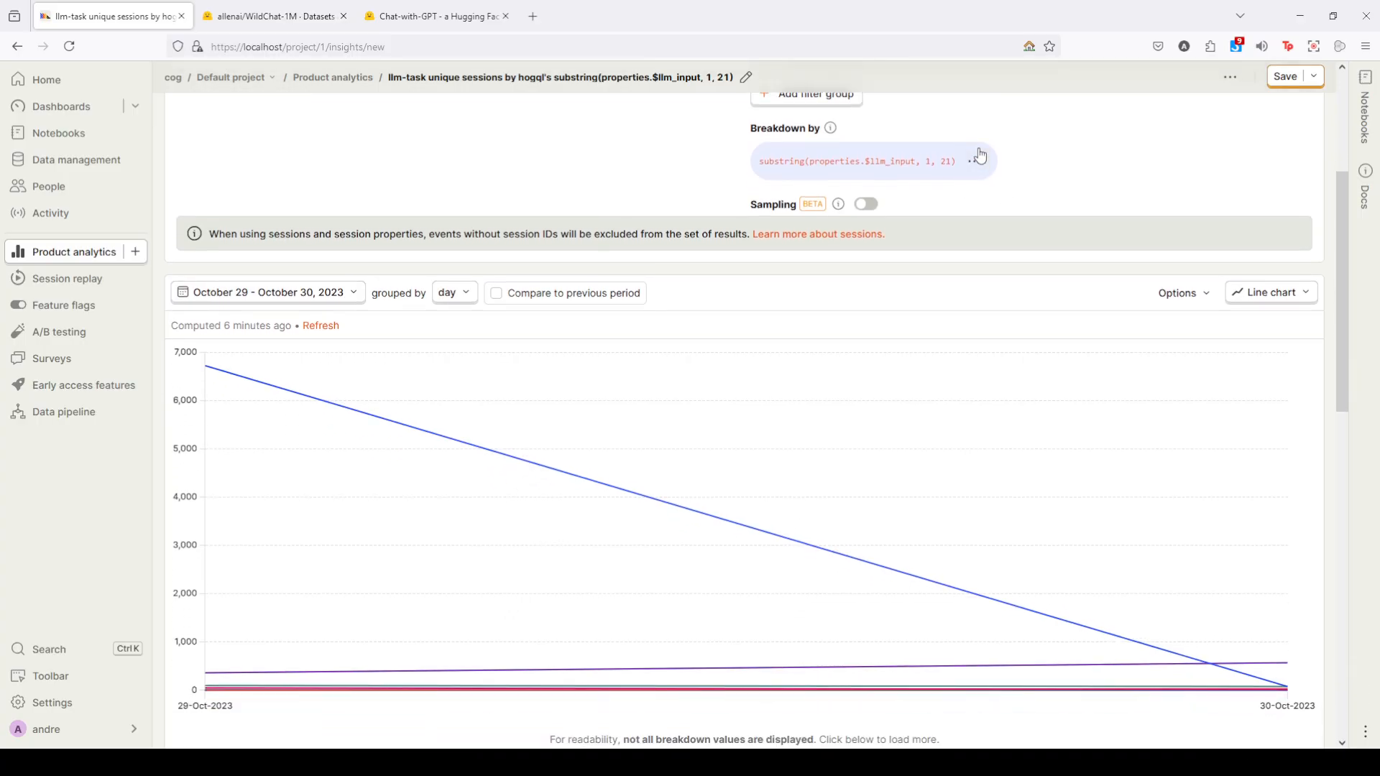
{"action": "left_click", "coordinate": [975, 161]}
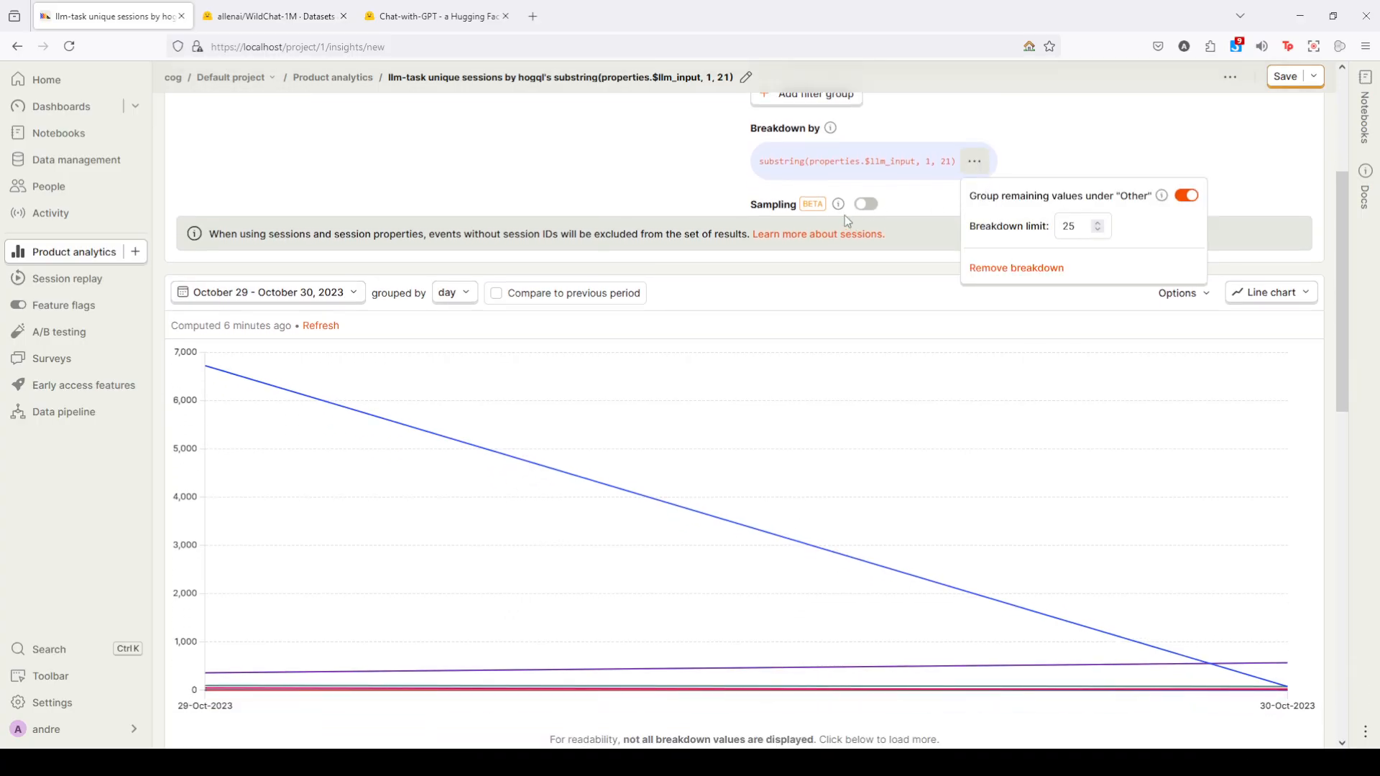
{"action": "left_click", "coordinate": [897, 190]}
{"action": "scroll", "coordinate": [964, 122], "scroll_direction": "down", "scroll_amount": 1}
{"action": "left_click", "coordinate": [973, 103]}
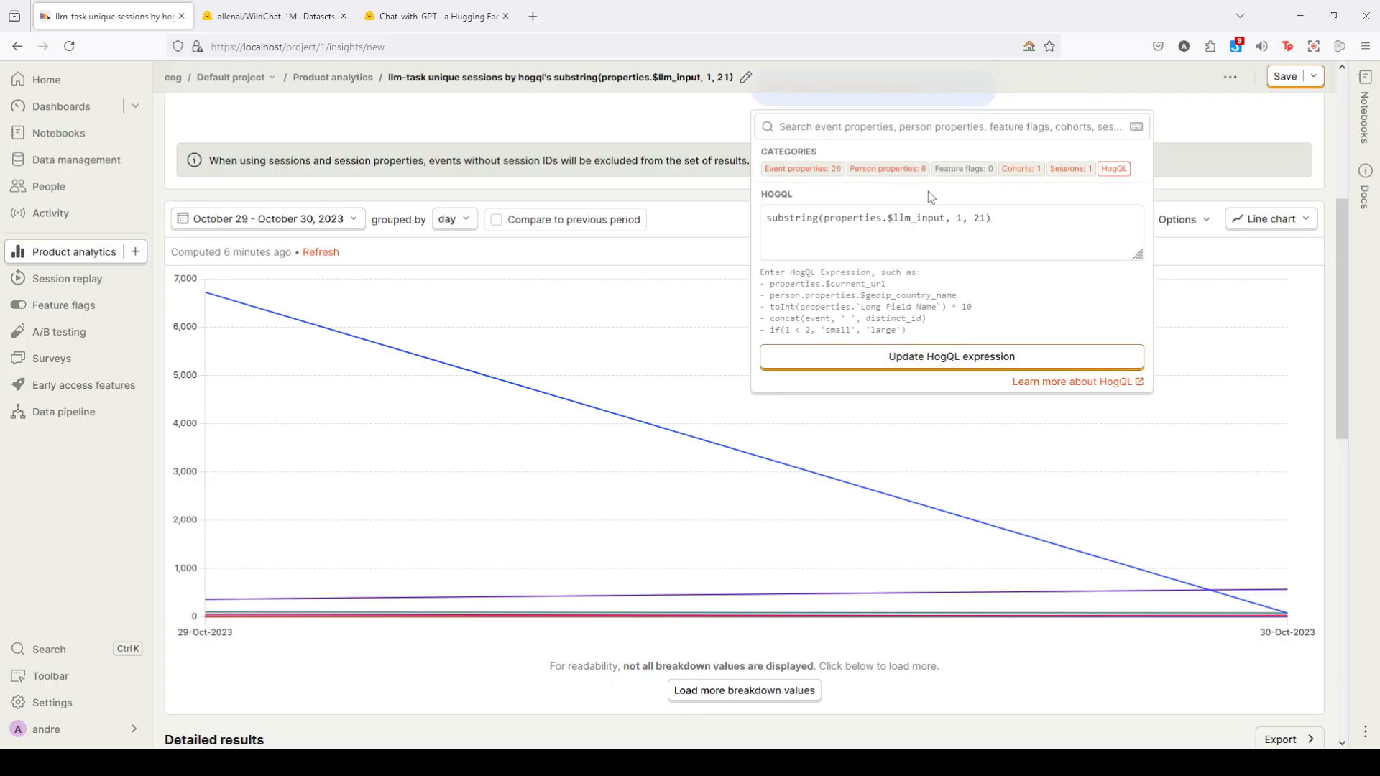
{"action": "left_click", "coordinate": [646, 150]}
{"action": "scroll", "coordinate": [960, 172], "scroll_direction": "up", "scroll_amount": 1}
{"action": "left_click", "coordinate": [993, 158]}
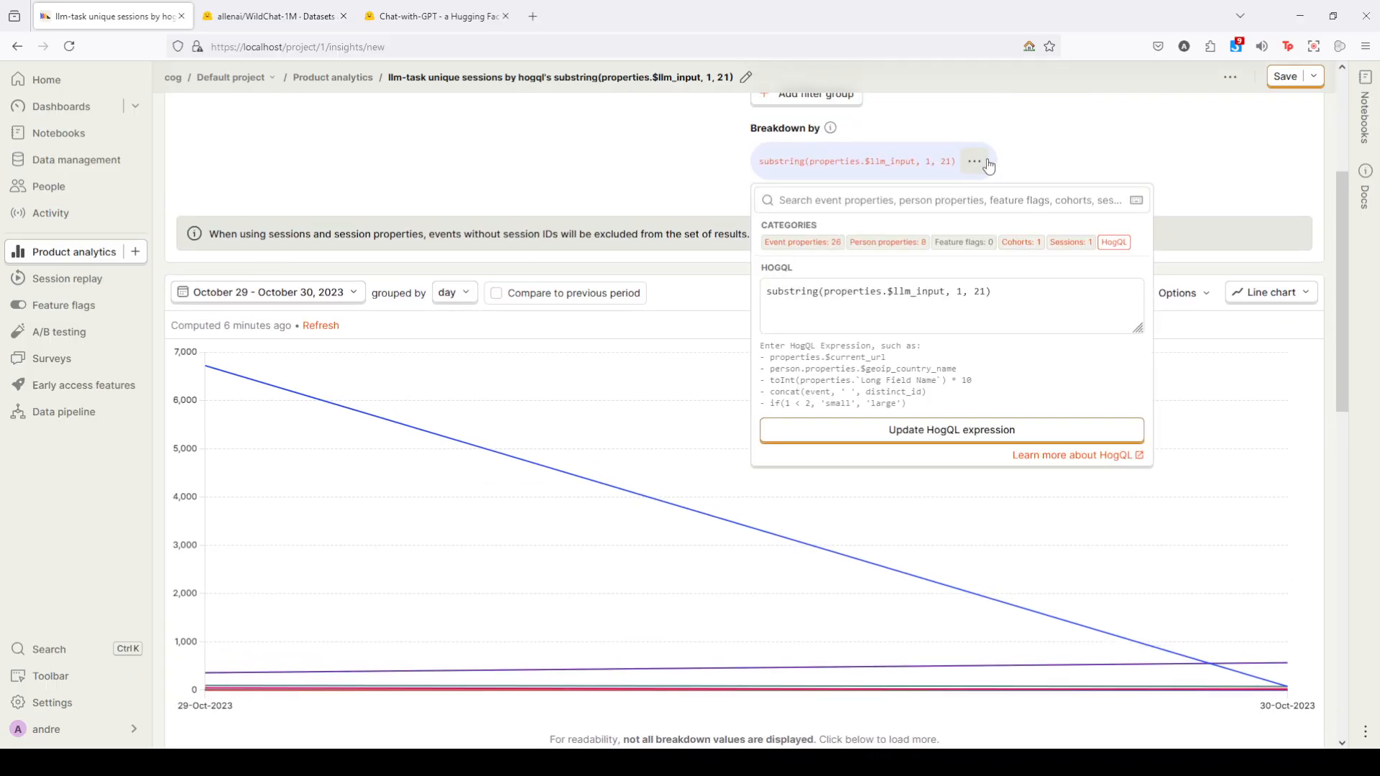
{"action": "left_click", "coordinate": [976, 161]}
{"action": "left_click", "coordinate": [976, 162]}
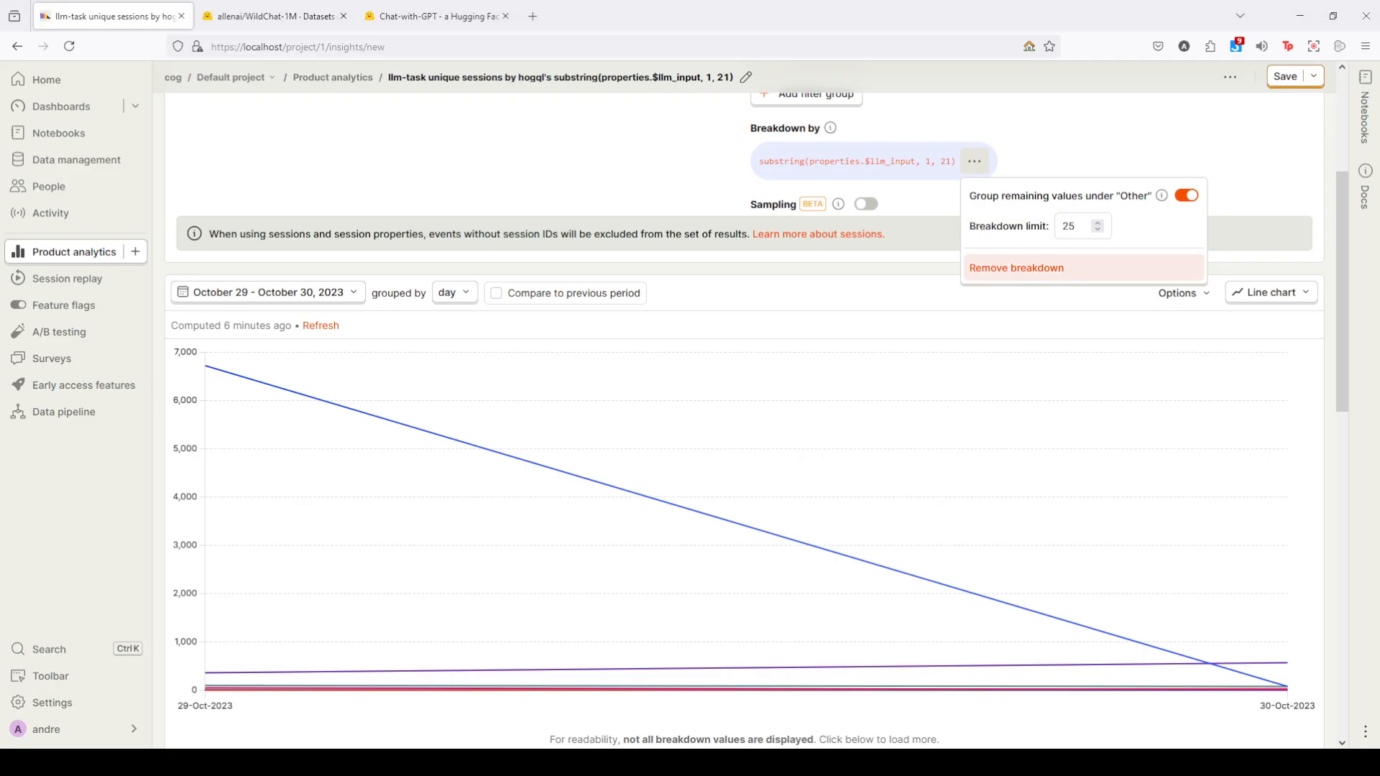
{"action": "left_click", "coordinate": [1005, 271]}
{"action": "scroll", "coordinate": [978, 230], "scroll_direction": "up", "scroll_amount": 2}
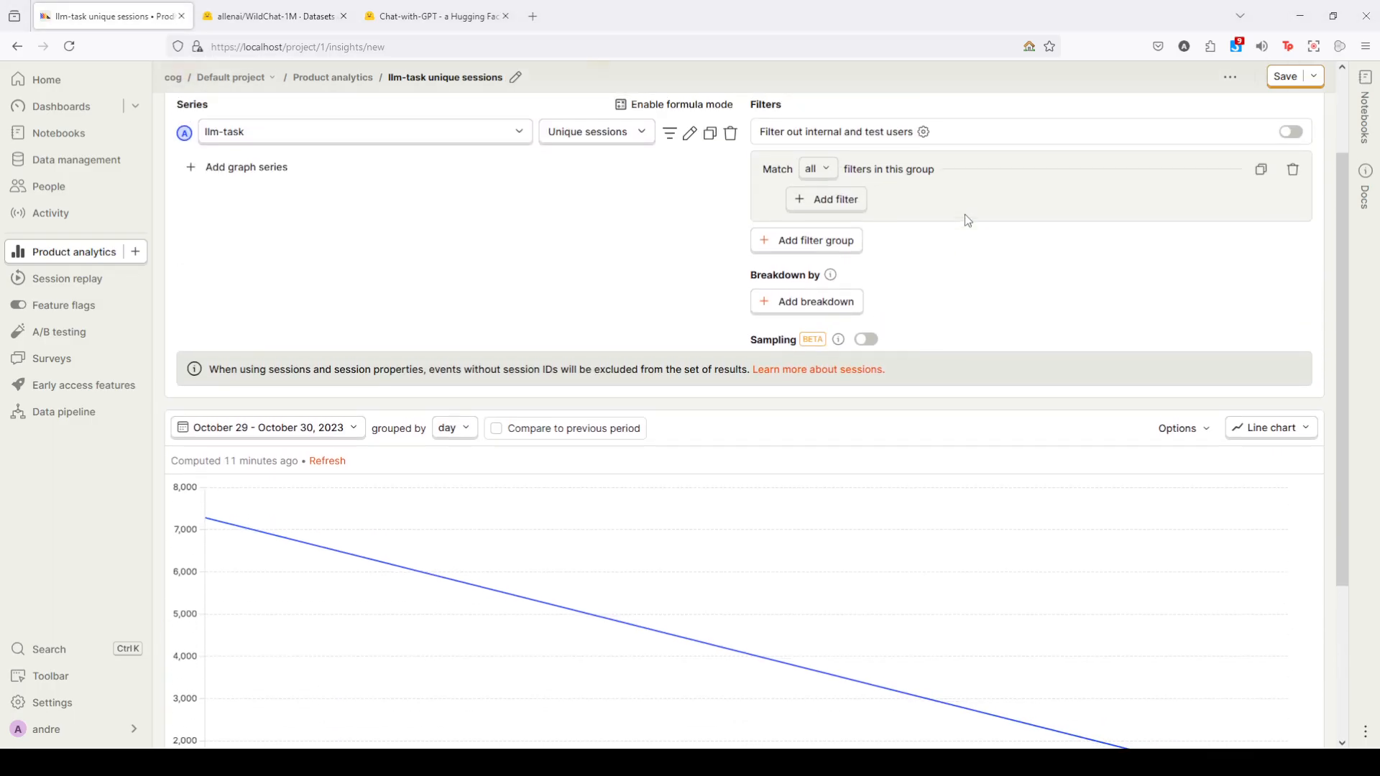
- Add a filter on the $llm_input event property, cutting the phrase "give me a response to" for use as its value
{"action": "left_click", "coordinate": [839, 202]}
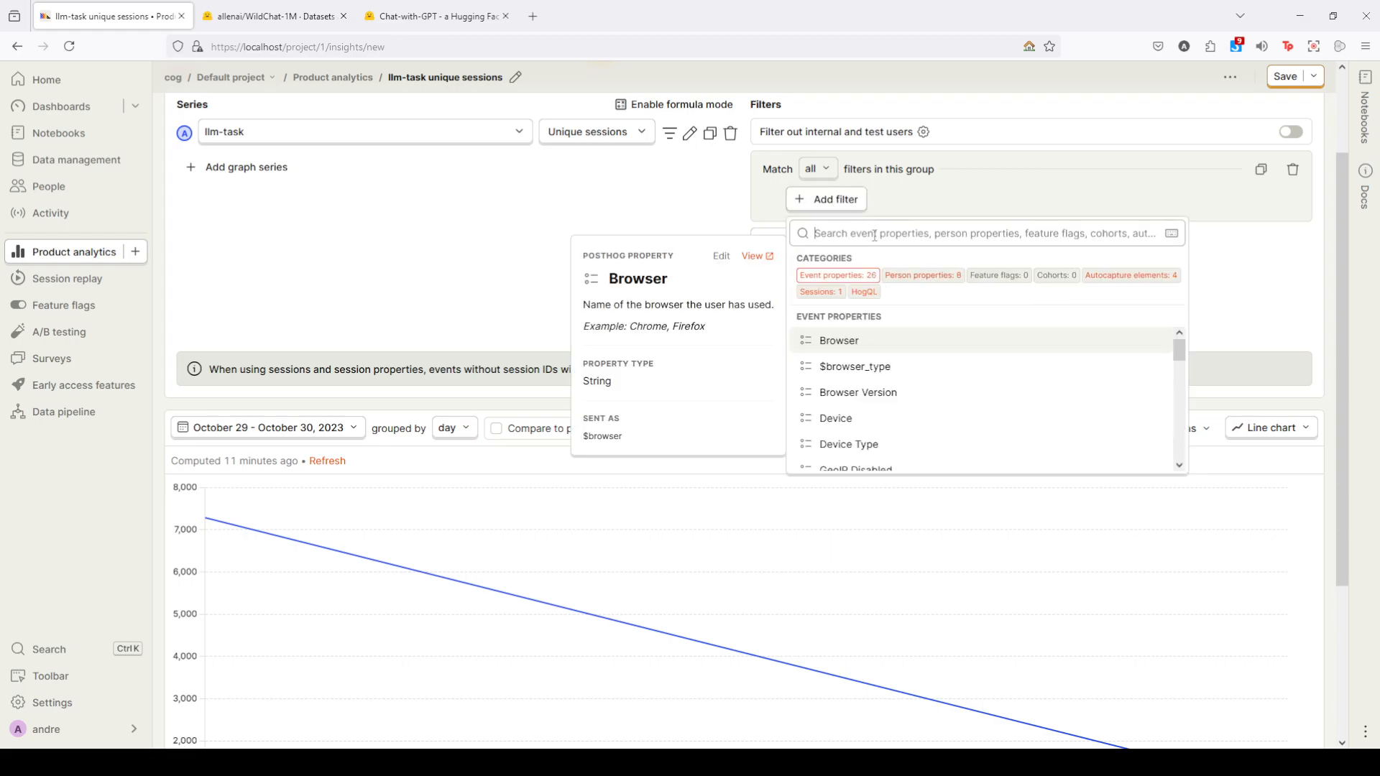
{"action": "type", "text": "give me a response to"}
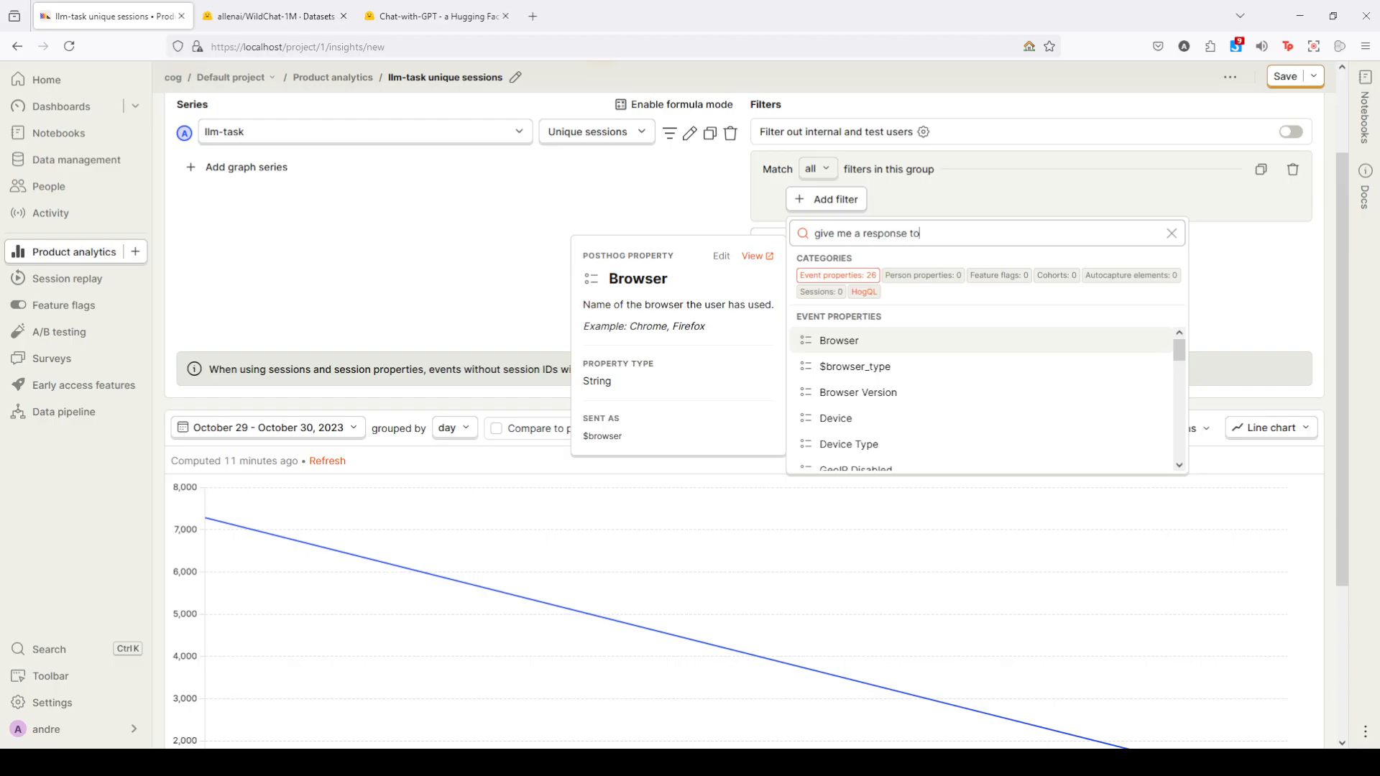
{"action": "triple_click", "coordinate": [953, 236]}
{"action": "key", "text": "ctrl+c"}
{"action": "left_click", "coordinate": [875, 199]}
{"action": "left_click", "coordinate": [855, 199]}
{"action": "type", "text": "llm_io"}
{"action": "key", "text": "BackSpace"}
{"action": "type", "text": "n"}
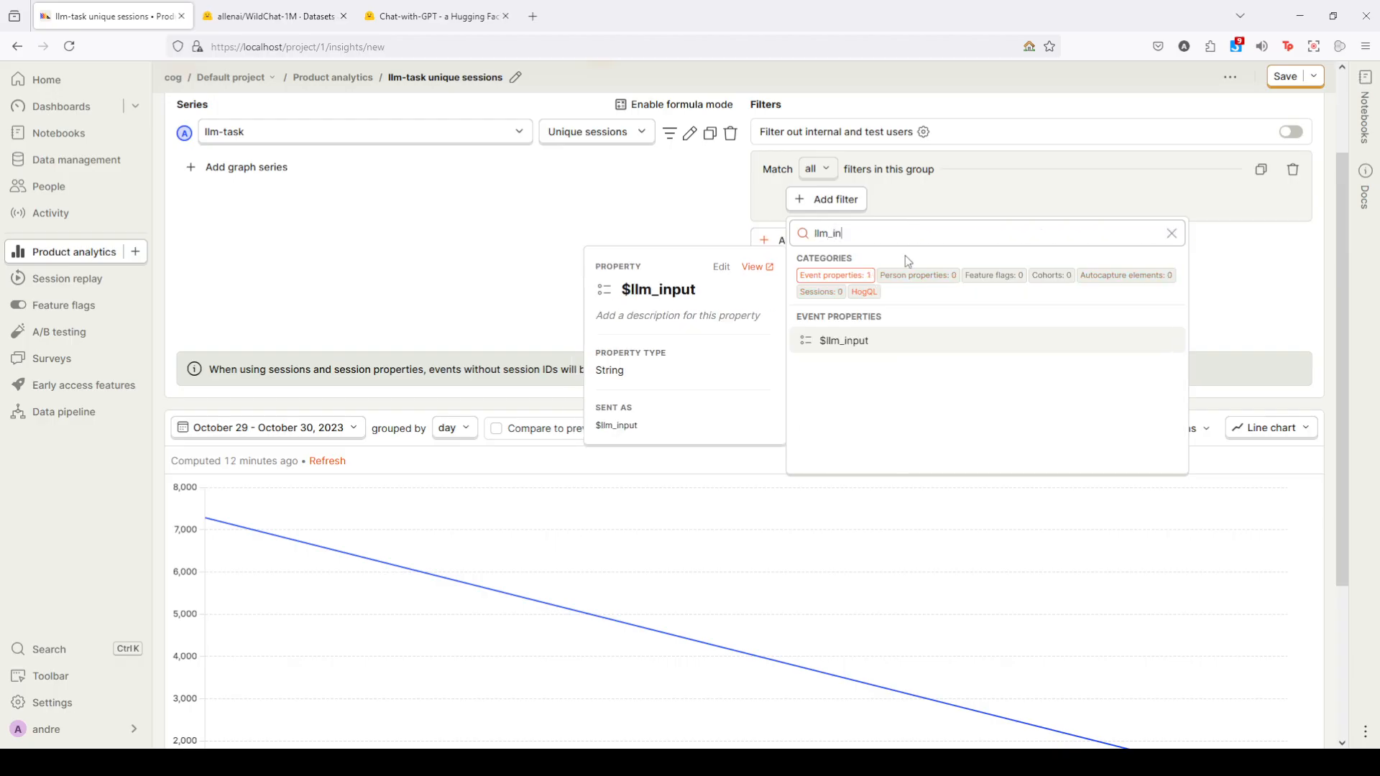
{"action": "key", "text": "Return"}
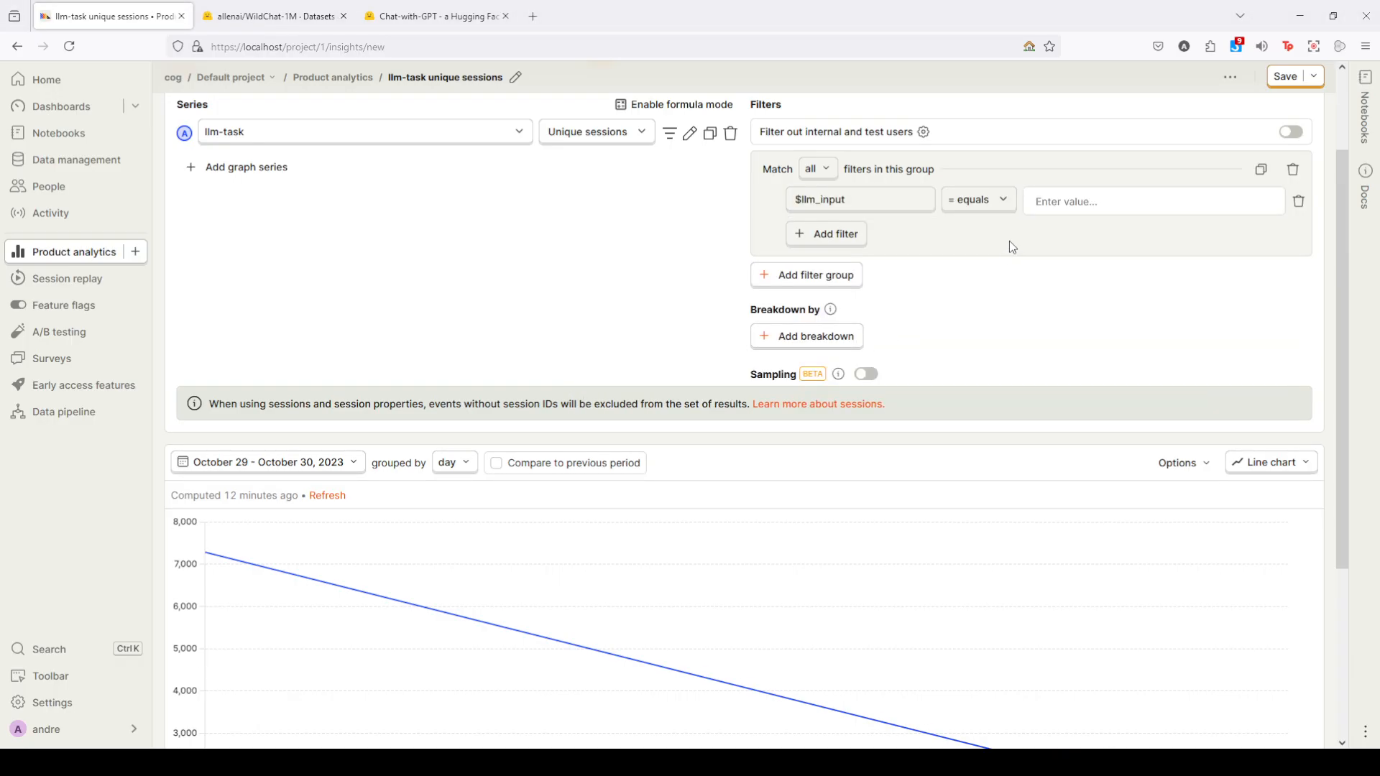
- Set the $llm_input filter to contains "give me a response to" and check the 29 October 2023 point
{"action": "left_click", "coordinate": [996, 202]}
{"action": "left_click", "coordinate": [1004, 278]}
{"action": "key", "text": "ctrl+v"}
{"action": "left_click", "coordinate": [1137, 232]}
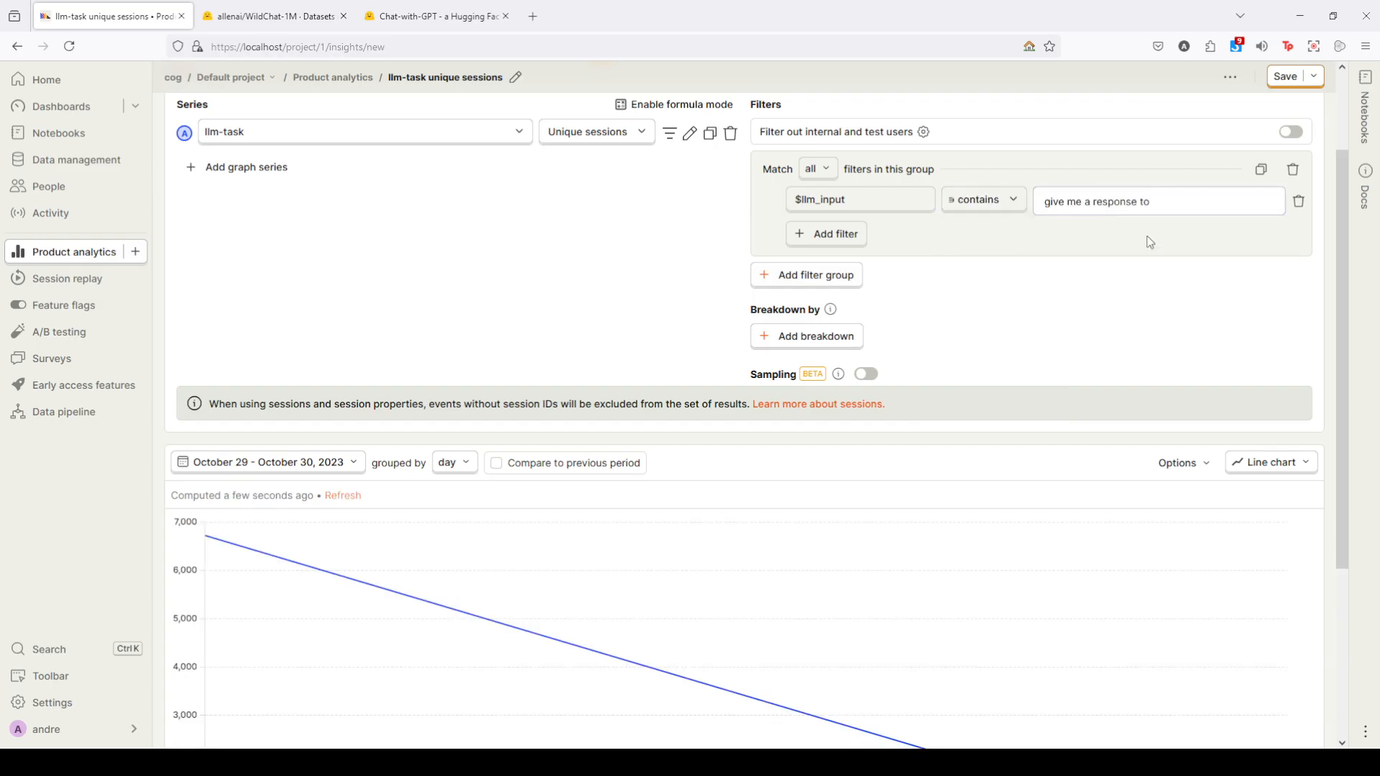
{"action": "scroll", "coordinate": [266, 460], "scroll_direction": "down", "scroll_amount": 2}
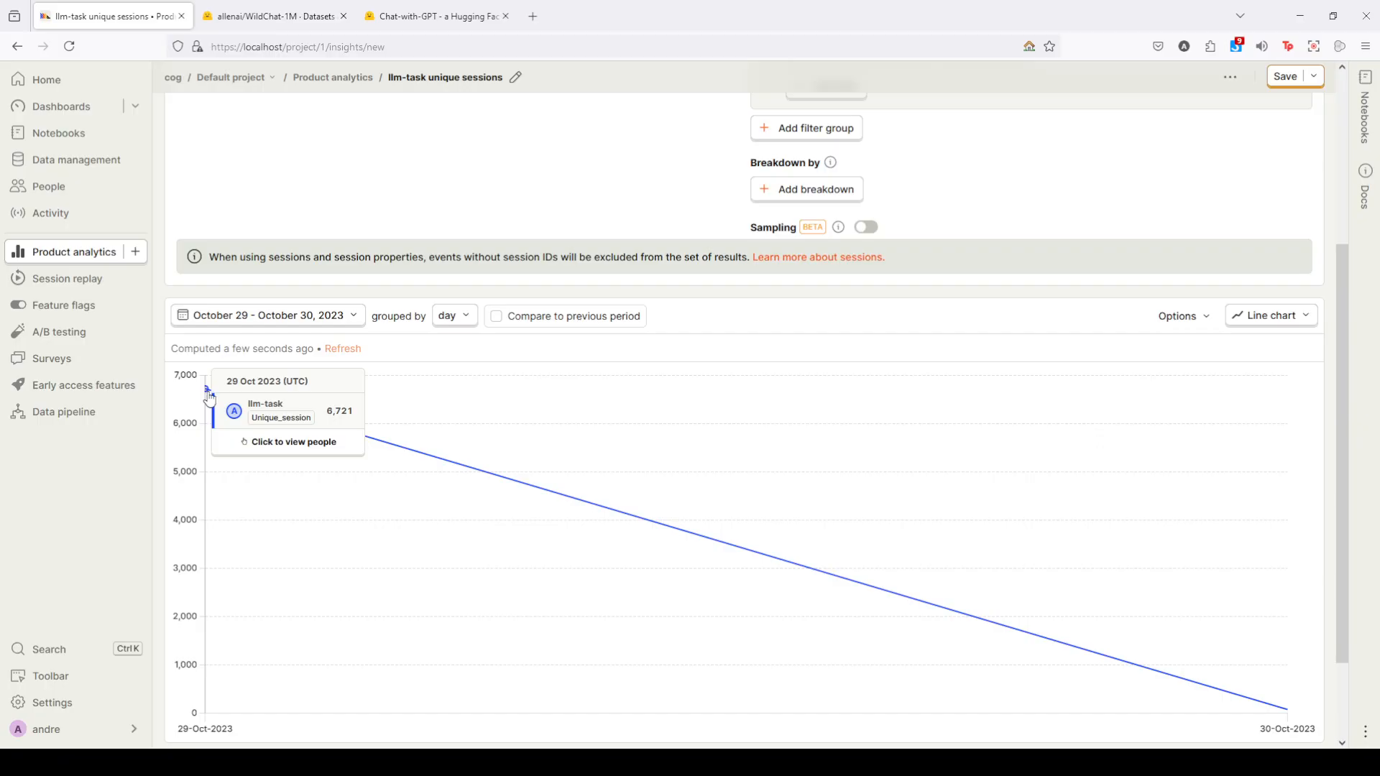
- Break down the filtered llm-task sessions by the country event property and review the detailed results
{"action": "scroll", "coordinate": [615, 273], "scroll_direction": "up", "scroll_amount": 2}
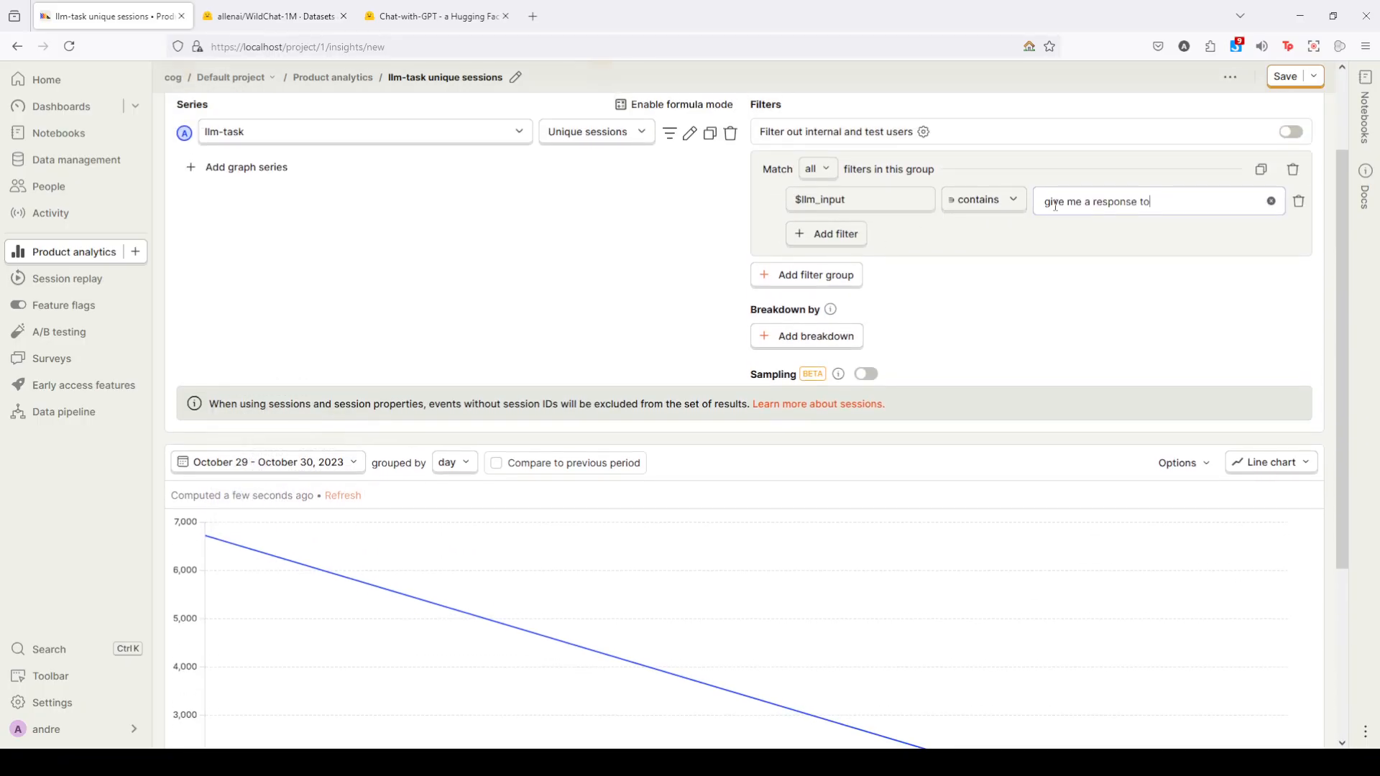
{"action": "left_click", "coordinate": [838, 345]}
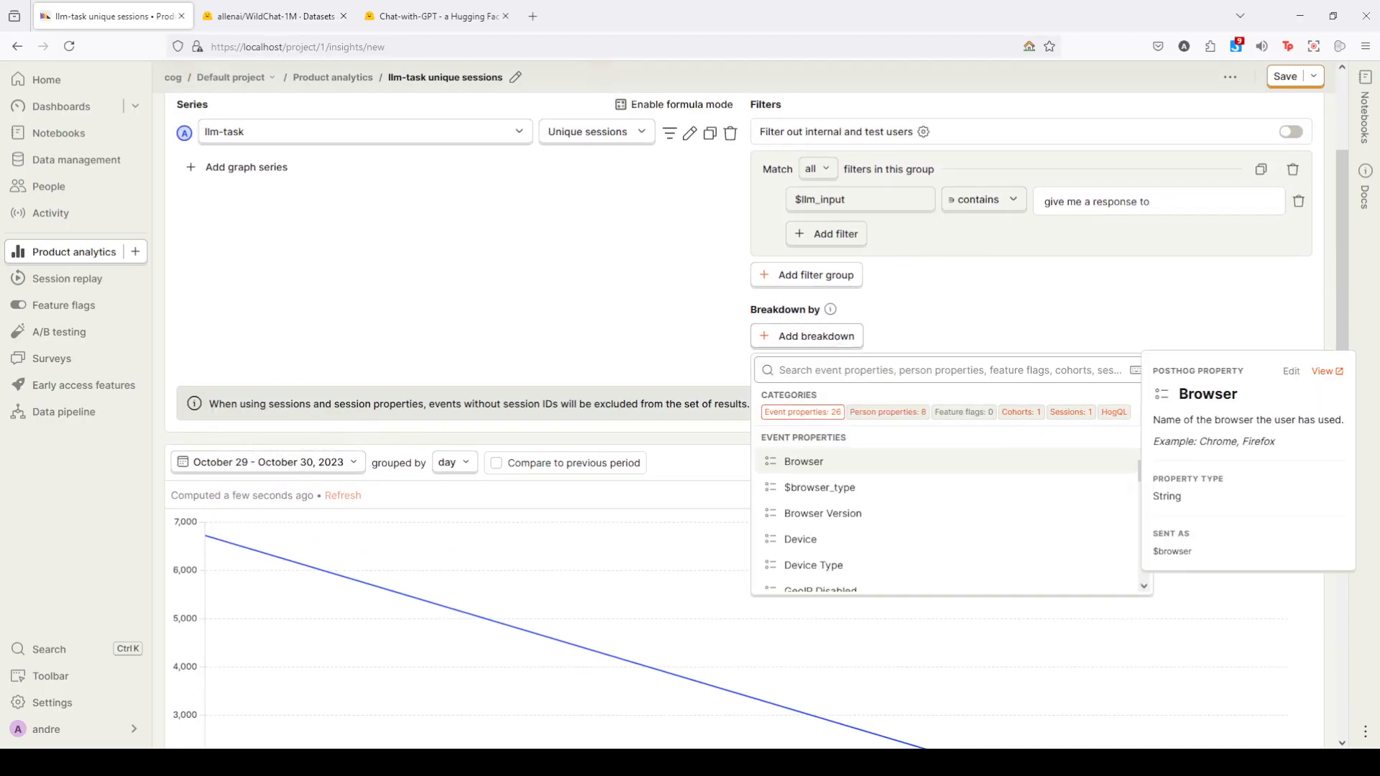
{"action": "type", "text": "country"}
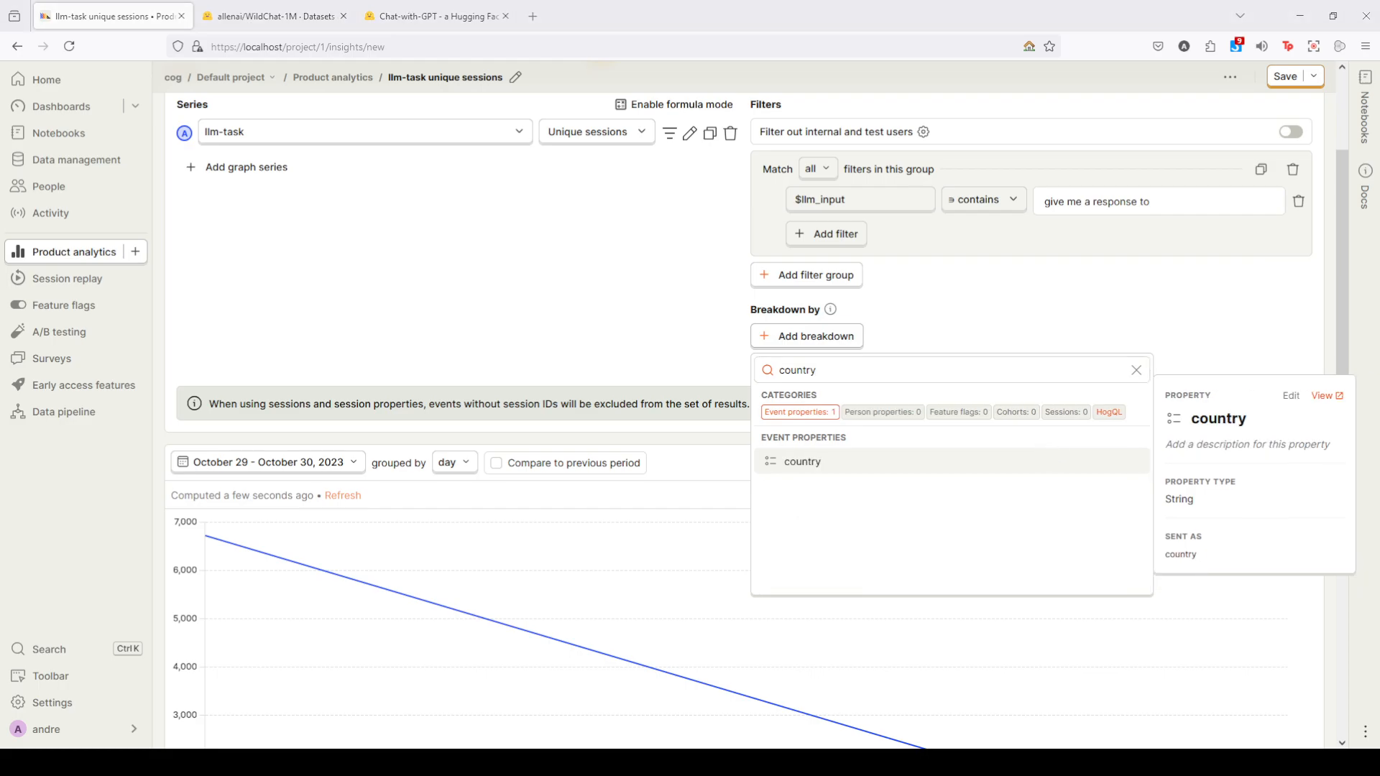
{"action": "left_click", "coordinate": [832, 464]}
{"action": "scroll", "coordinate": [284, 388], "scroll_direction": "down", "scroll_amount": 4}
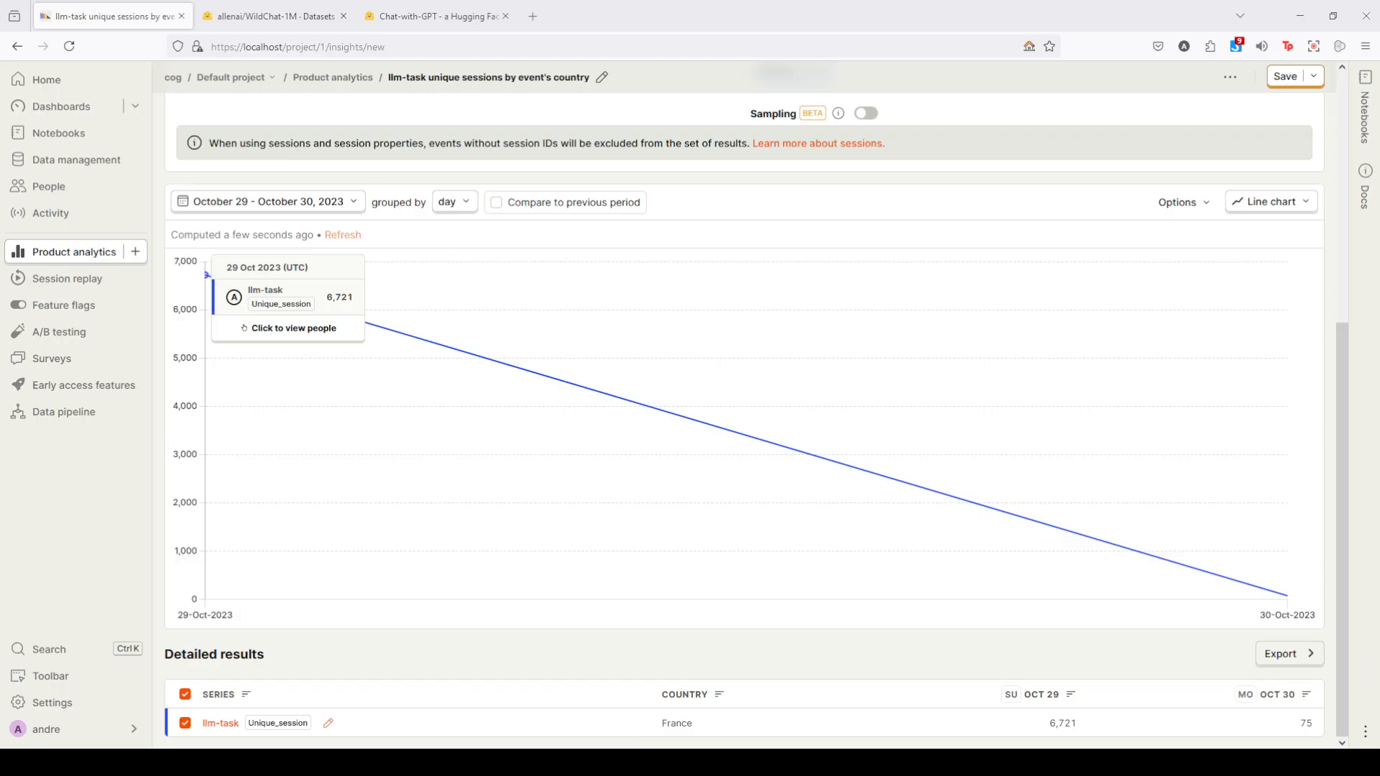
- Replace the country breakdown with one by the $browser_type event property and review the detailed results
{"action": "scroll", "coordinate": [744, 431], "scroll_direction": "up", "scroll_amount": 1}
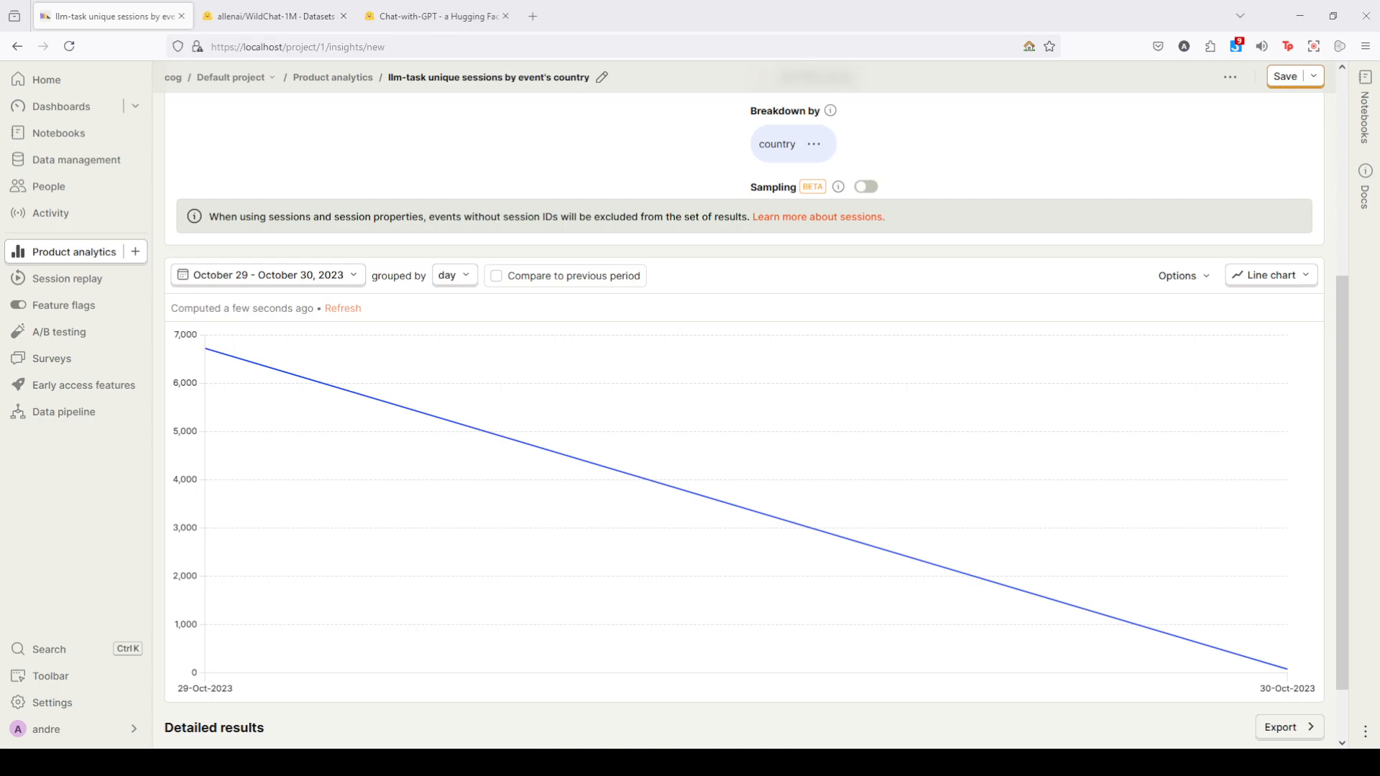
{"action": "left_click", "coordinate": [814, 144]}
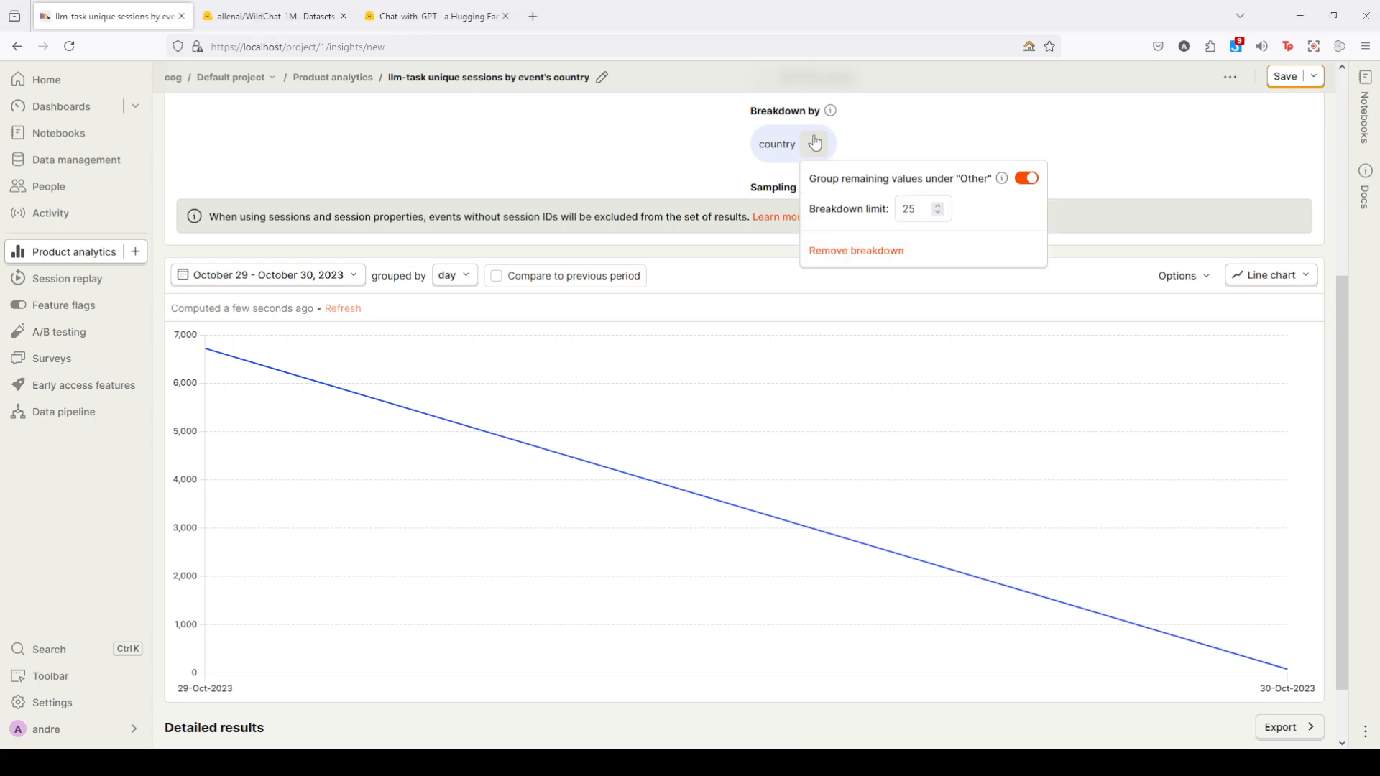
{"action": "left_click", "coordinate": [856, 251]}
{"action": "scroll", "coordinate": [726, 218], "scroll_direction": "down", "scroll_amount": 1}
{"action": "left_click", "coordinate": [819, 169]}
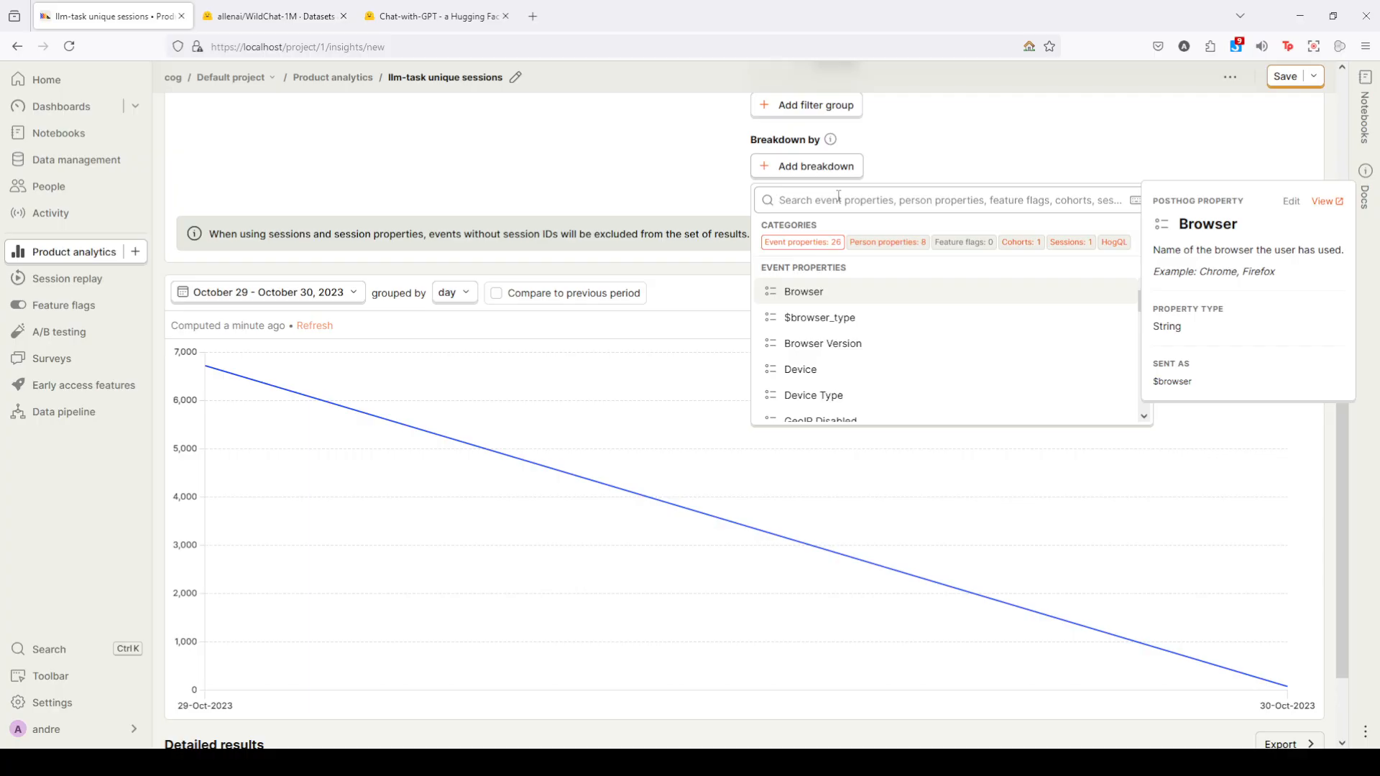
{"action": "type", "text": "browse"}
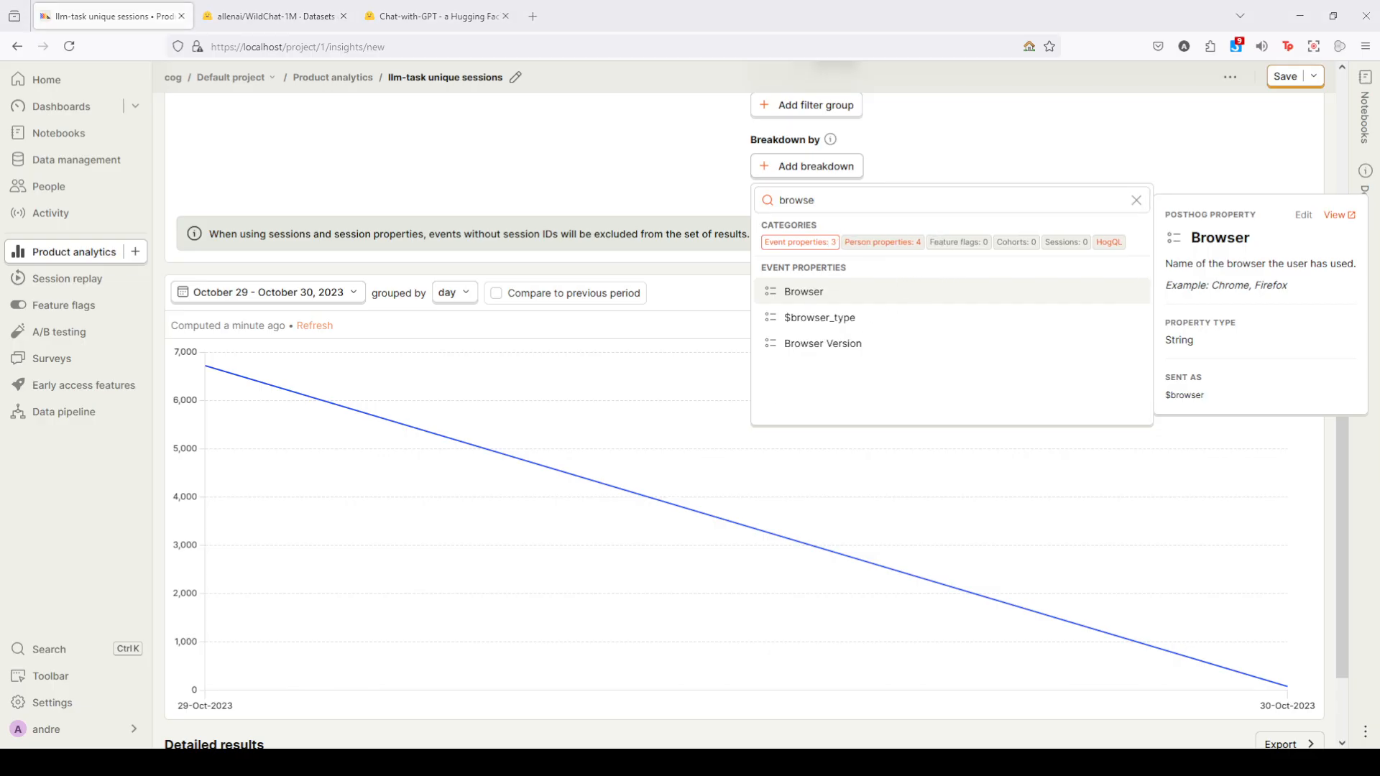
{"action": "left_click", "coordinate": [870, 323]}
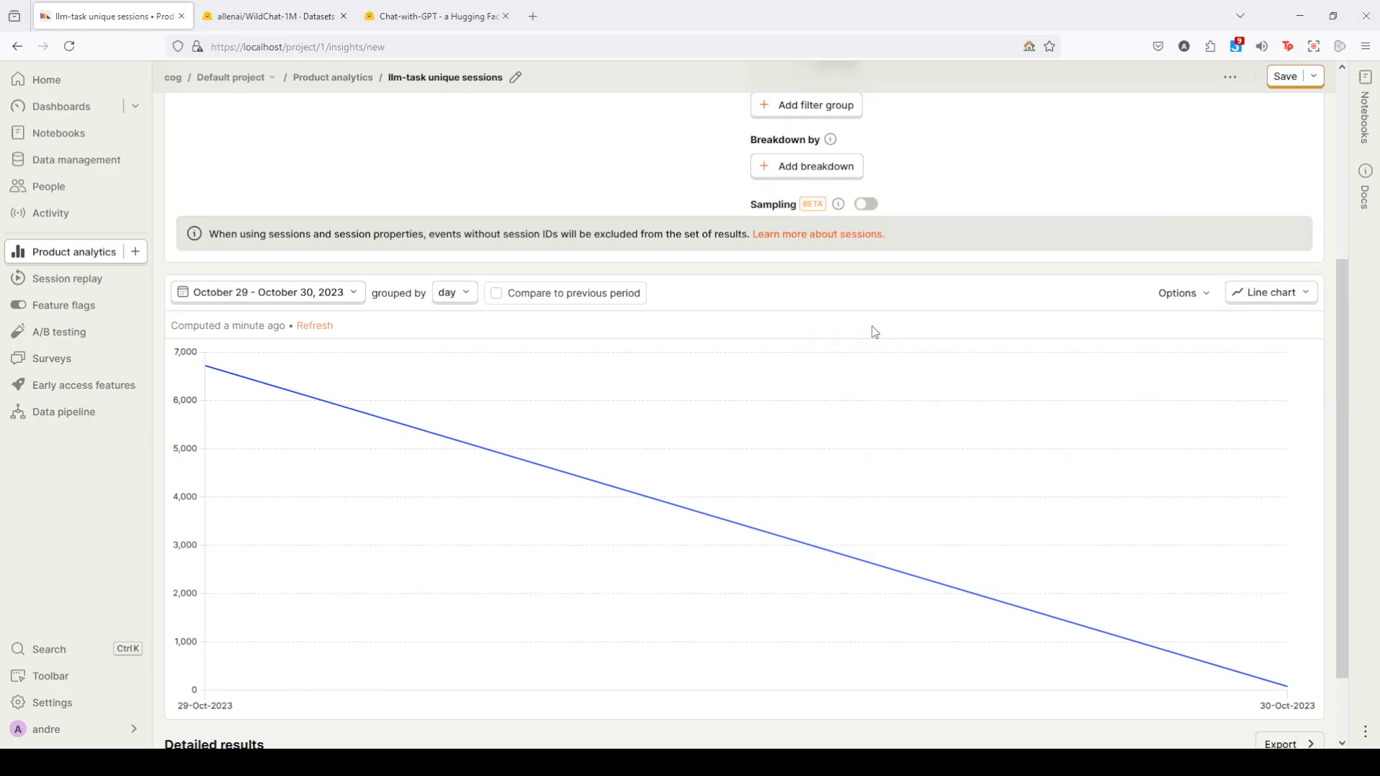
{"action": "scroll", "coordinate": [520, 472], "scroll_direction": "down", "scroll_amount": 3}
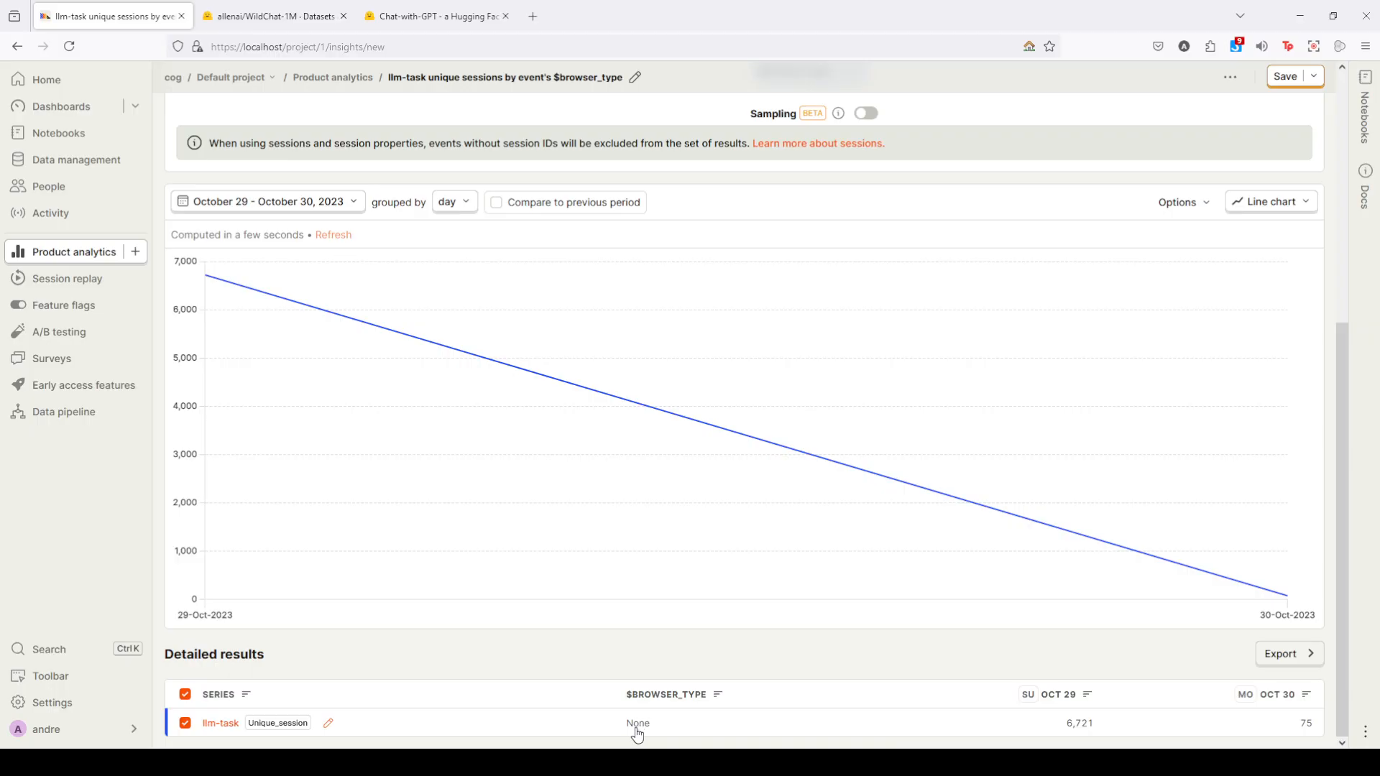
- Change the breakdown property to Device Type and inspect the detailed results and the 29 October 2023 point
{"action": "scroll", "coordinate": [709, 376], "scroll_direction": "up", "scroll_amount": 3}
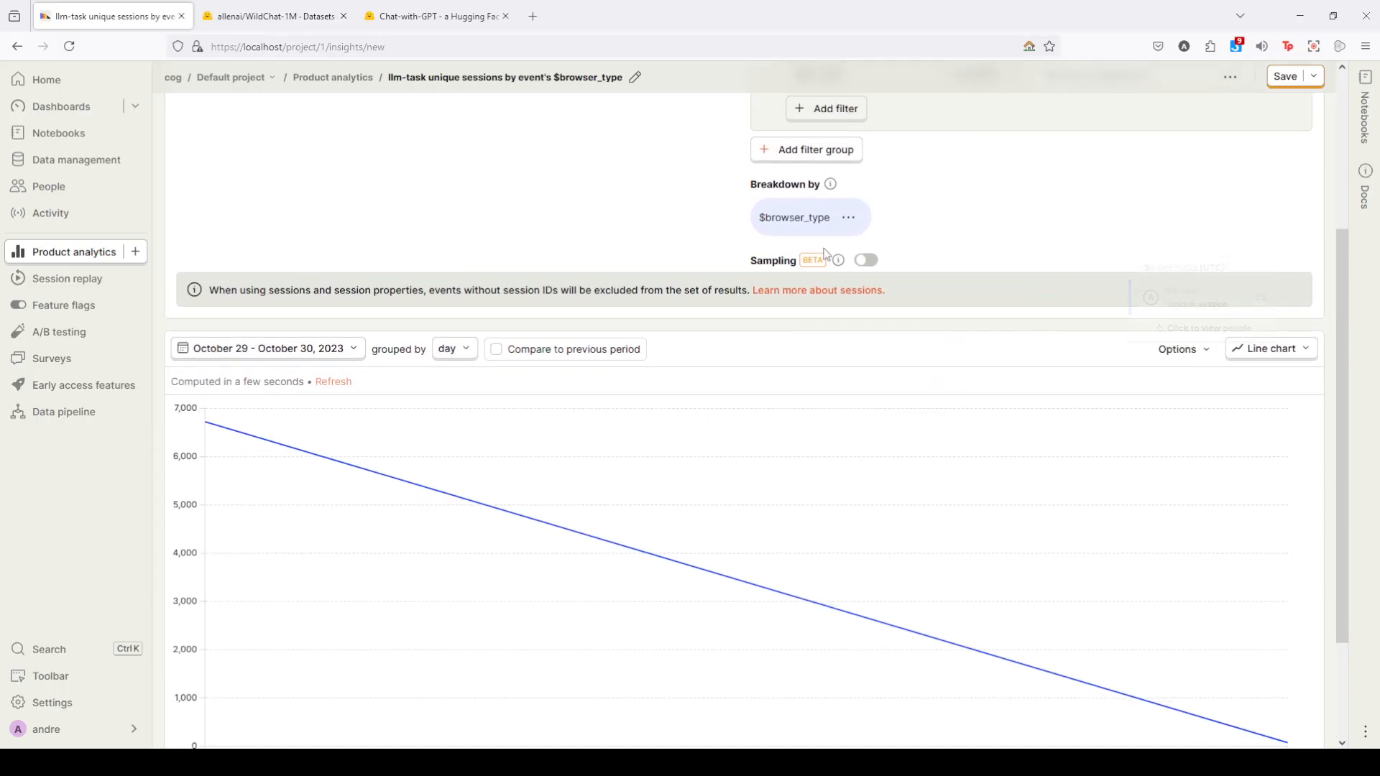
{"action": "left_click", "coordinate": [794, 217]}
{"action": "type", "text": "device"}
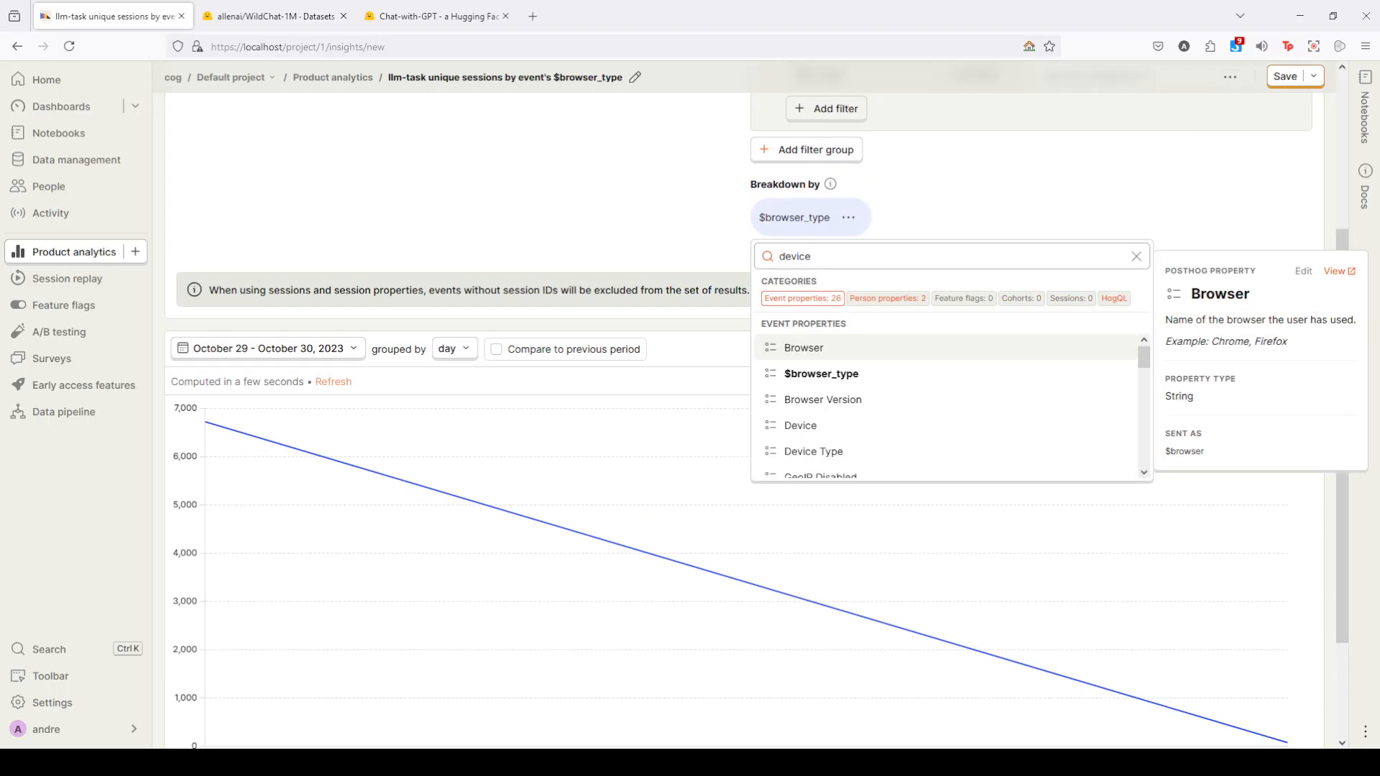
{"action": "left_click", "coordinate": [857, 380]}
{"action": "scroll", "coordinate": [511, 468], "scroll_direction": "down", "scroll_amount": 2}
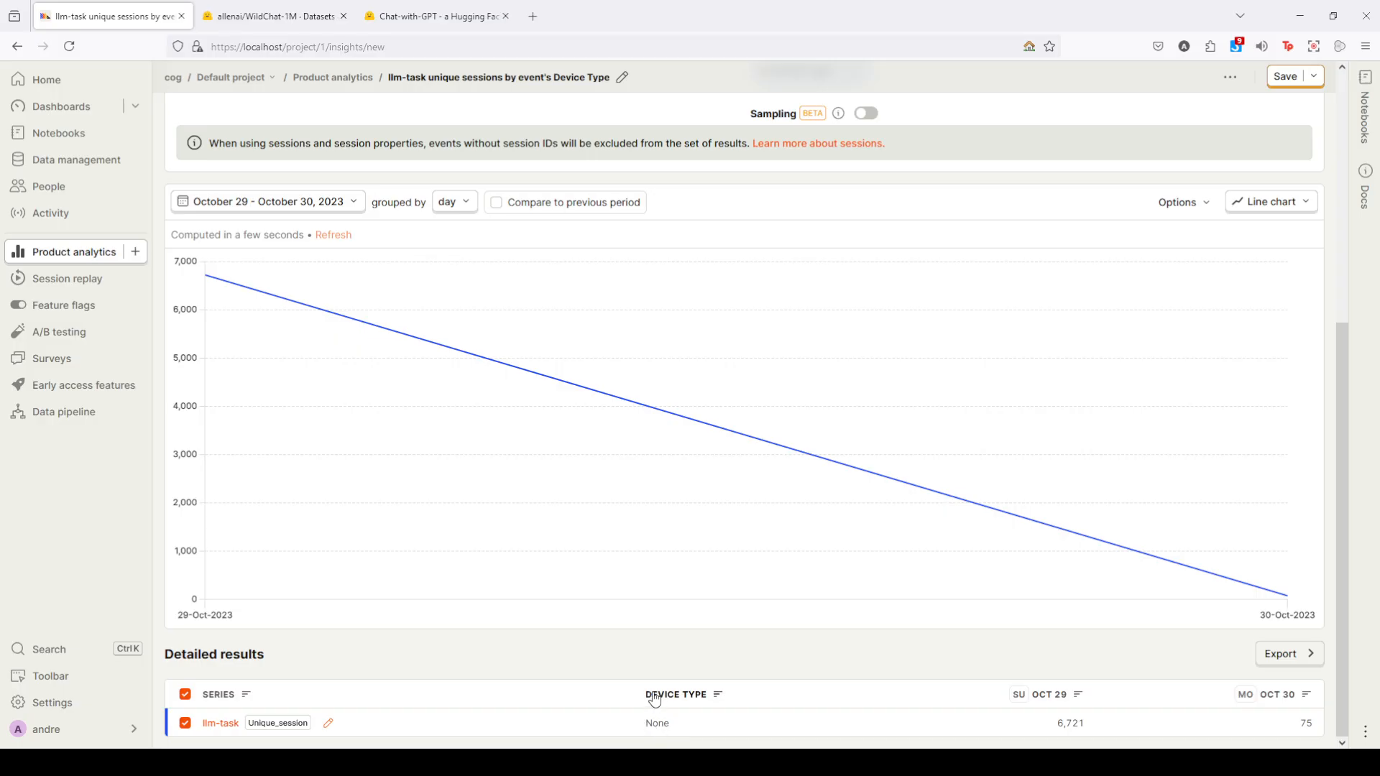
{"action": "mouse_move", "coordinate": [213, 388]}
{"action": "mouse_move", "coordinate": [207, 275]}
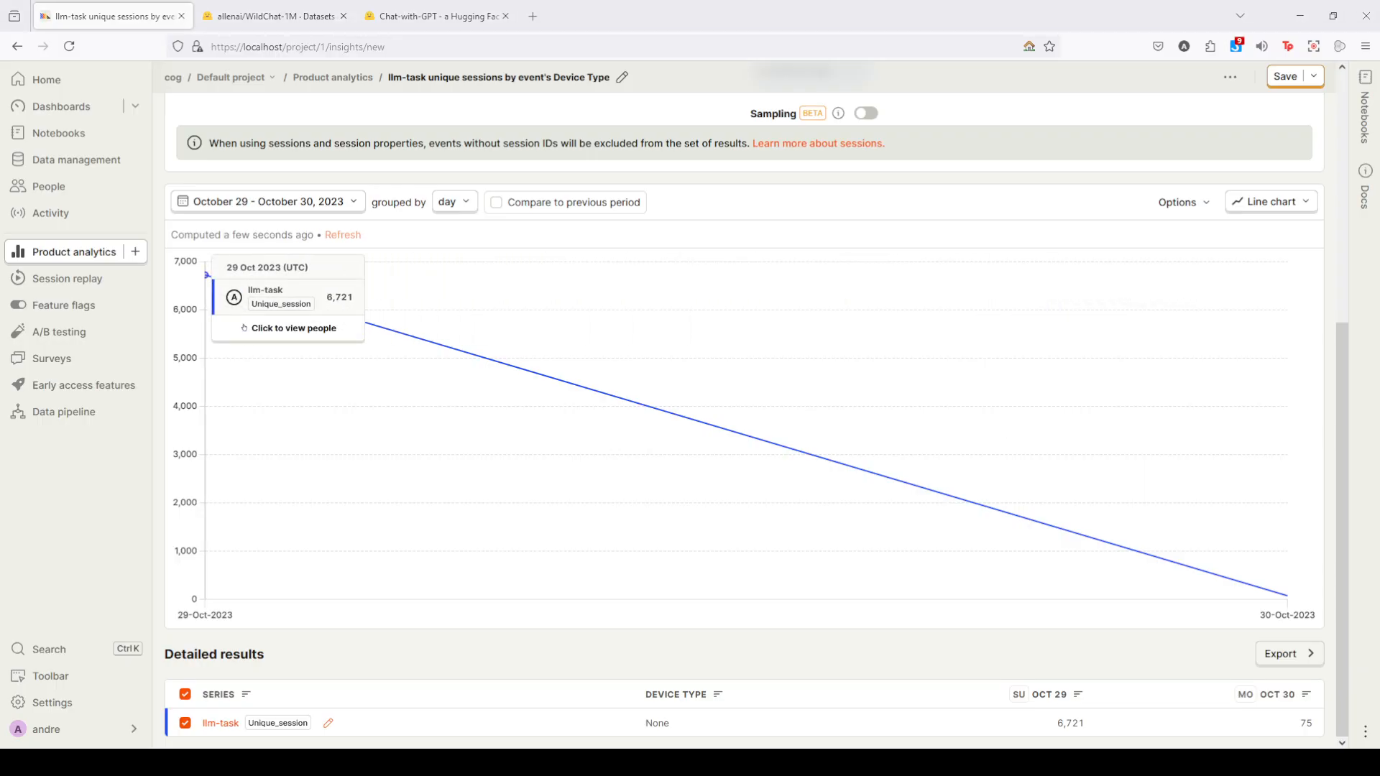